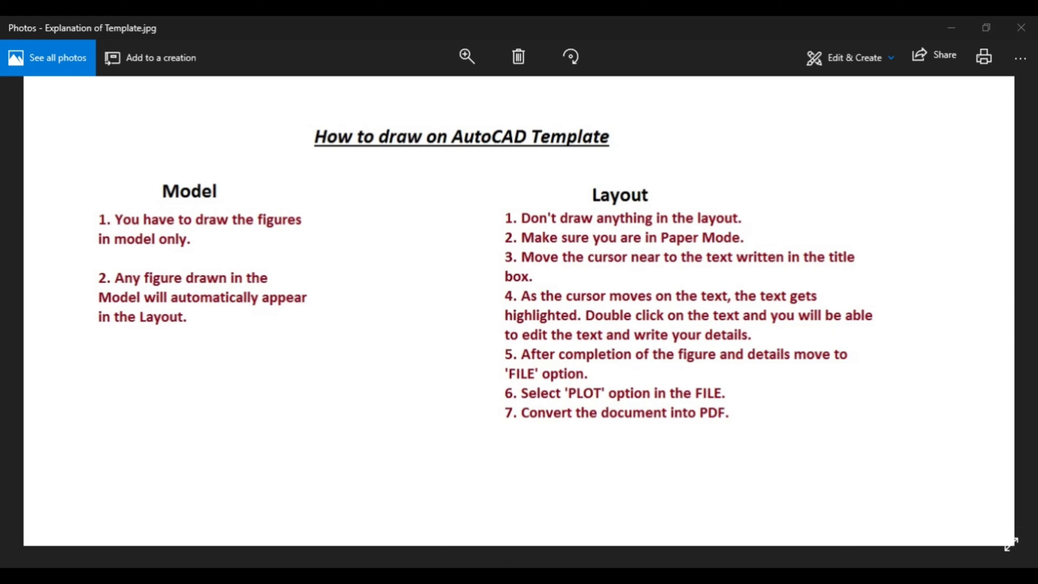
- Switch from the template explanation image in Photos back to the AutoCAD.dwg drawing
key("alt+Tab")
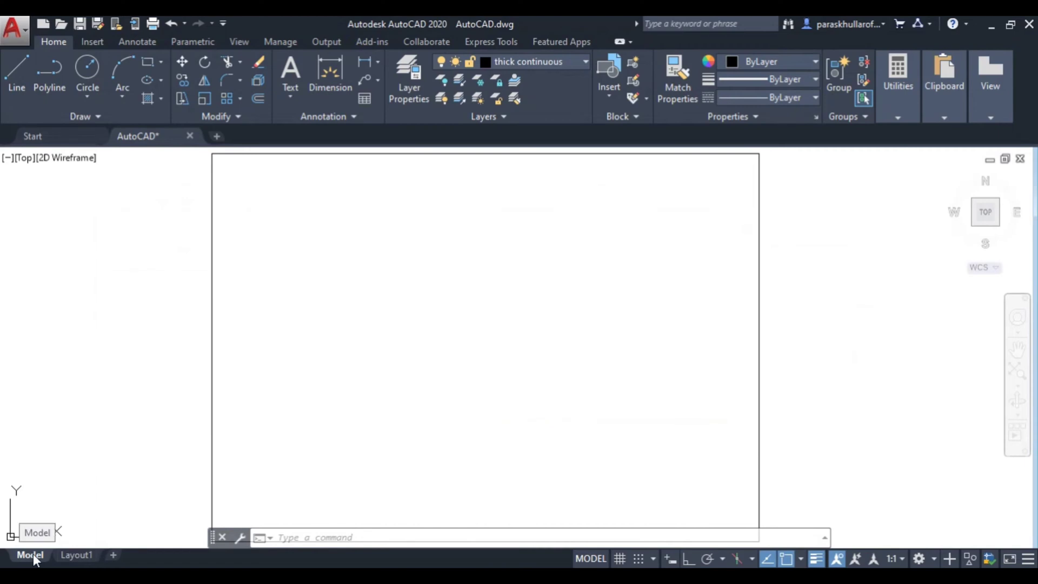
- With Ortho on, start a line at a picked corner and draw the 60 bottom and 40 right edges
mouse_move(76, 557)
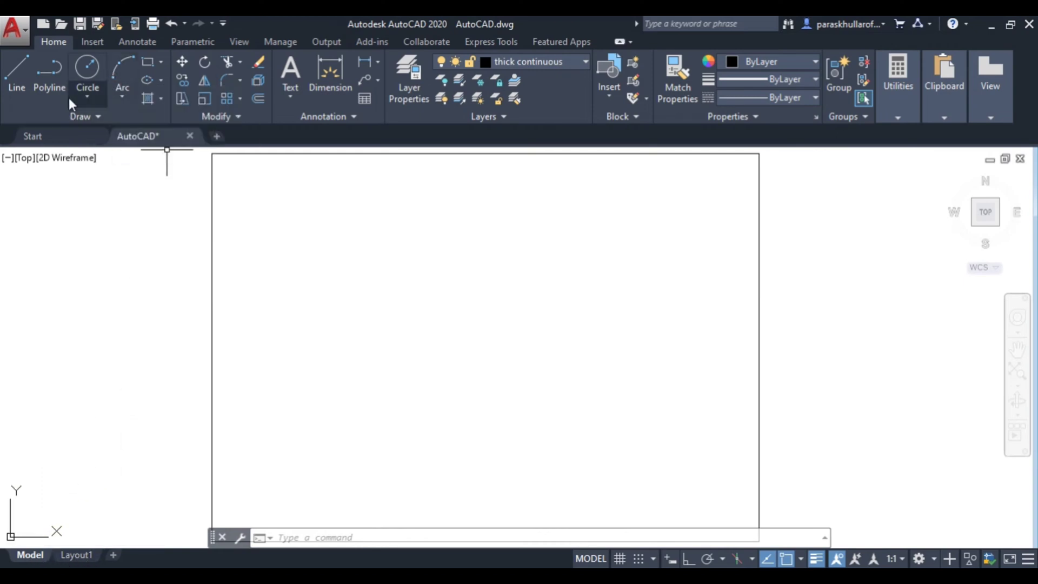
left_click(15, 68)
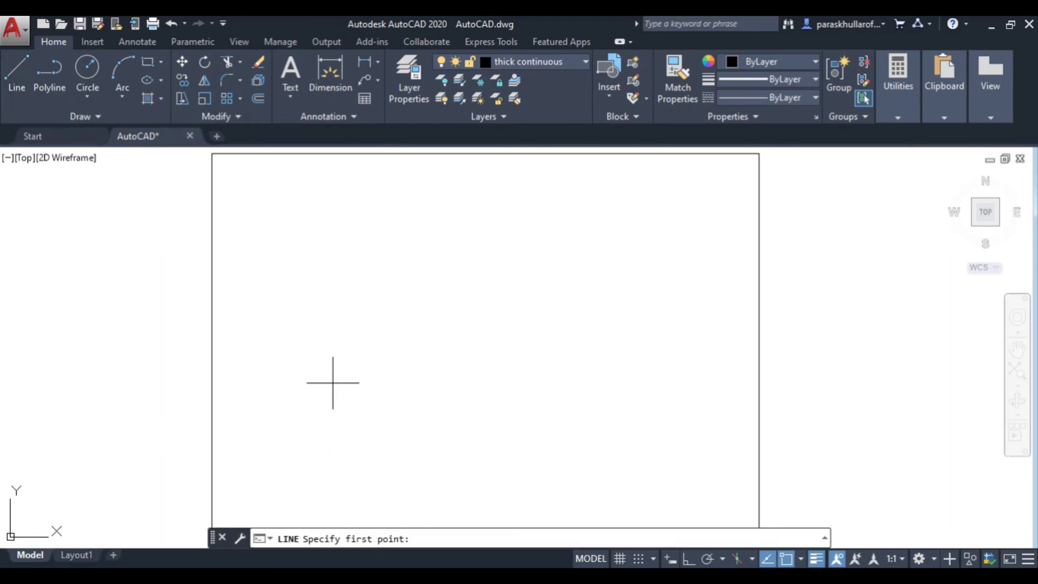
left_click(332, 382)
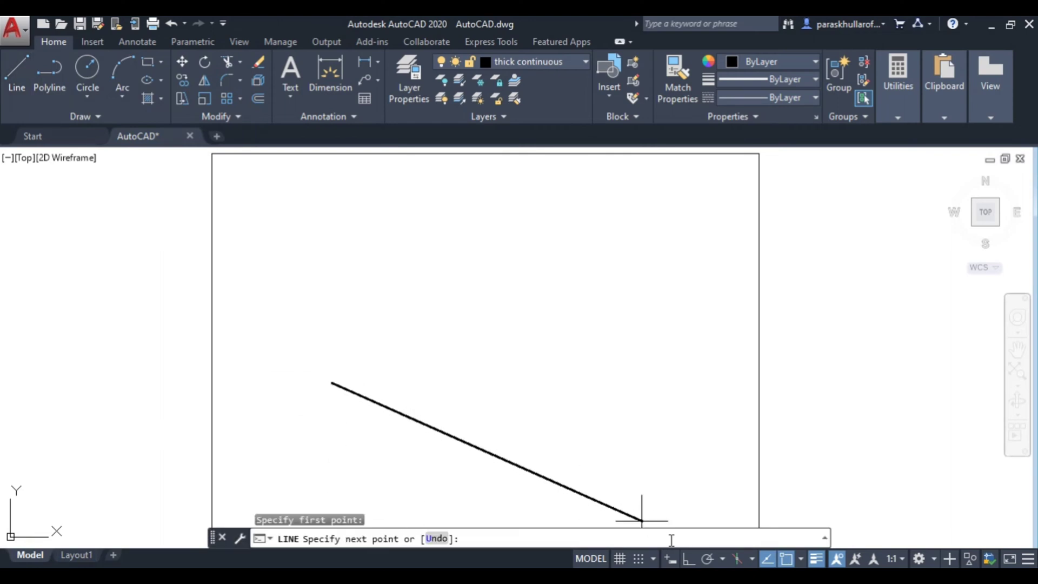
left_click(689, 558)
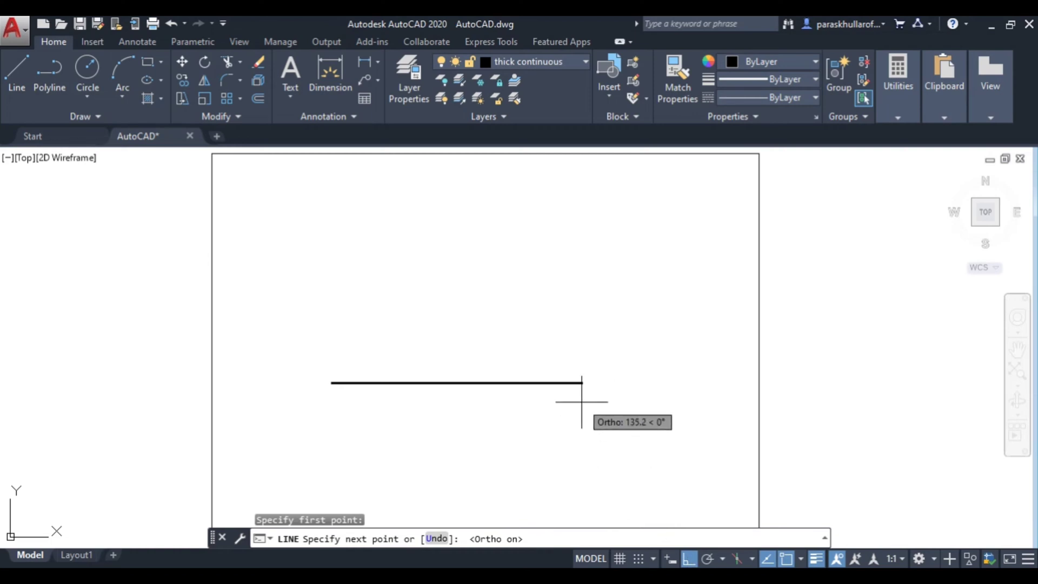
type("60")
key("Return")
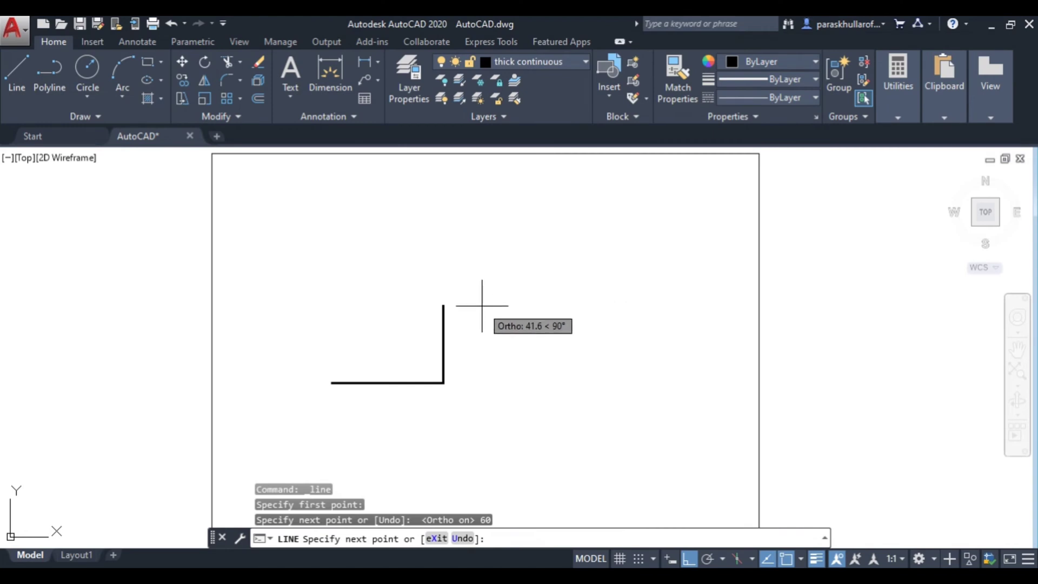
type("40")
key("Return")
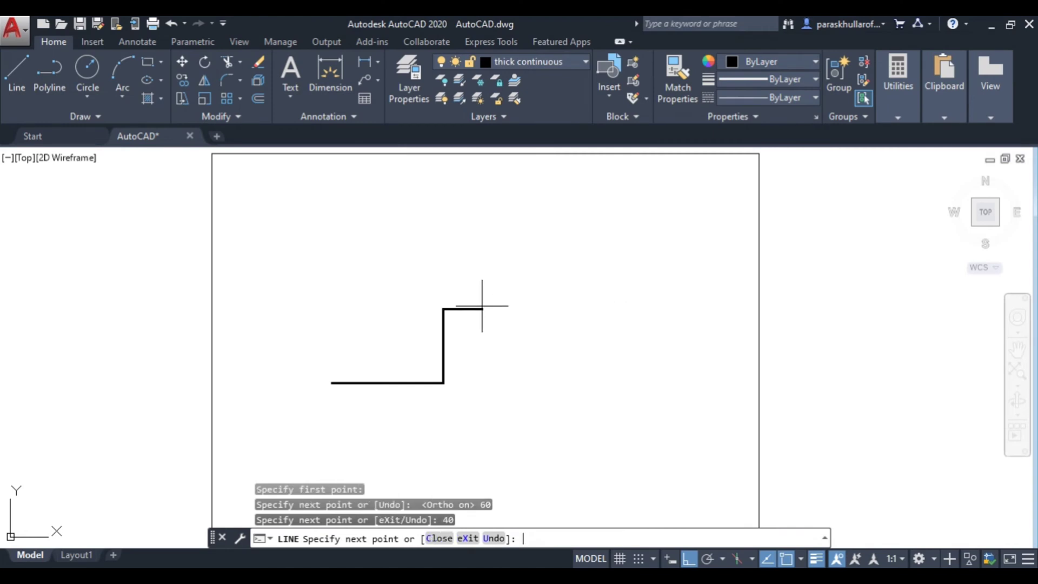
- Draw the 60 top and 40 left edges to close the rectangle, then centre it in view
type("6")
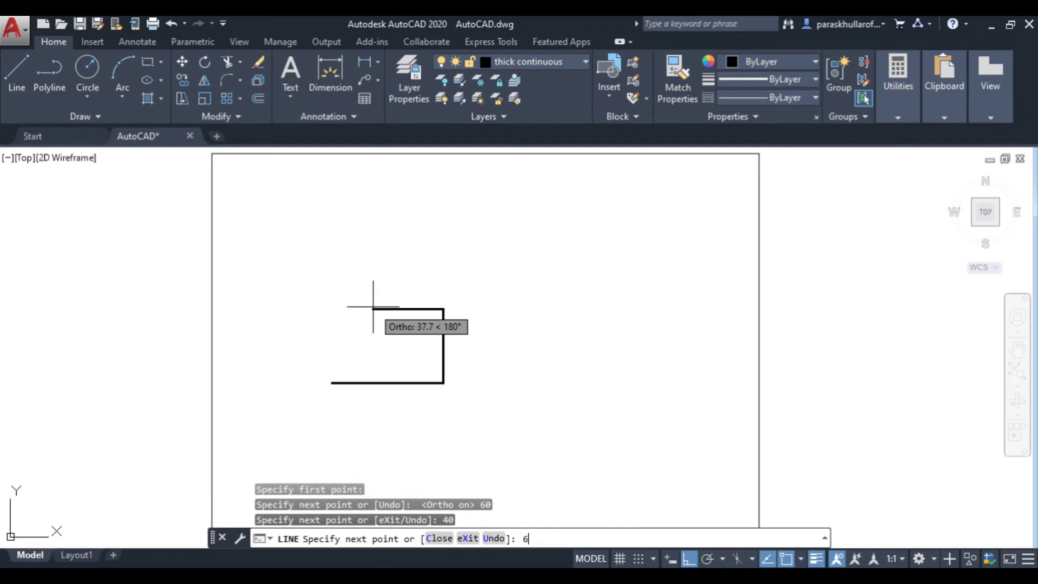
type("0")
key("Return")
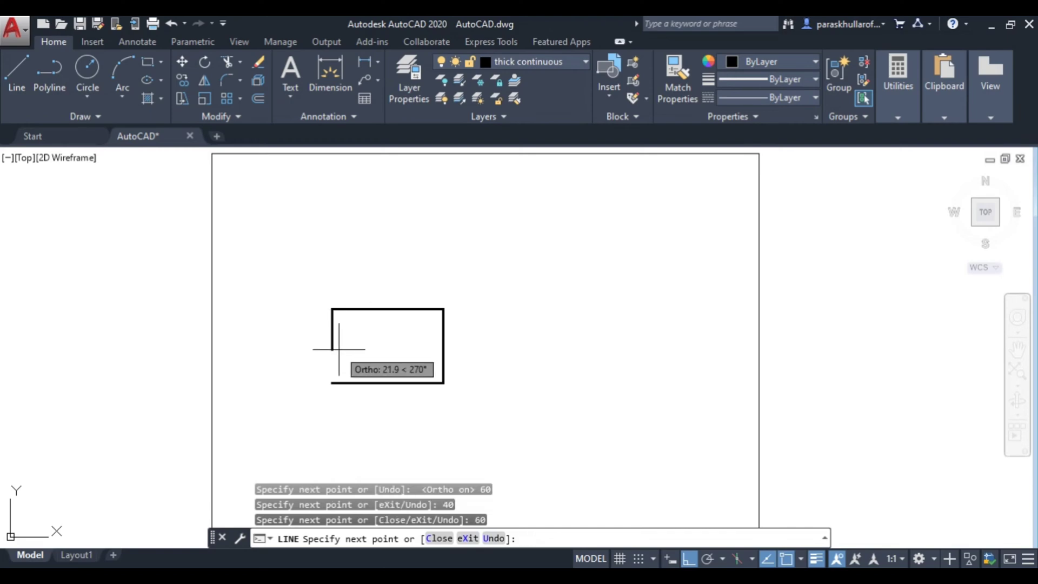
type("40")
key("Return")
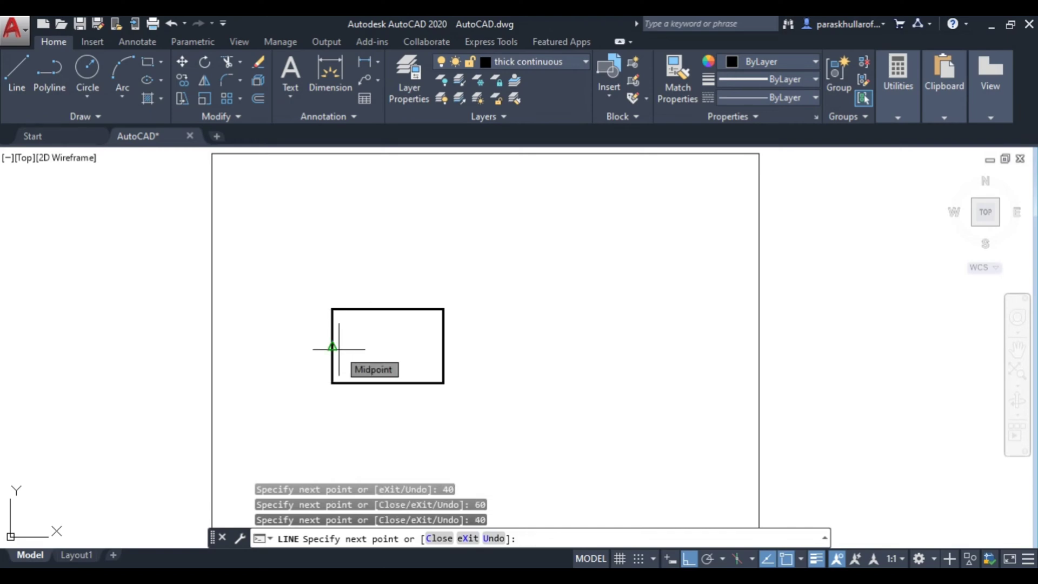
key("Escape")
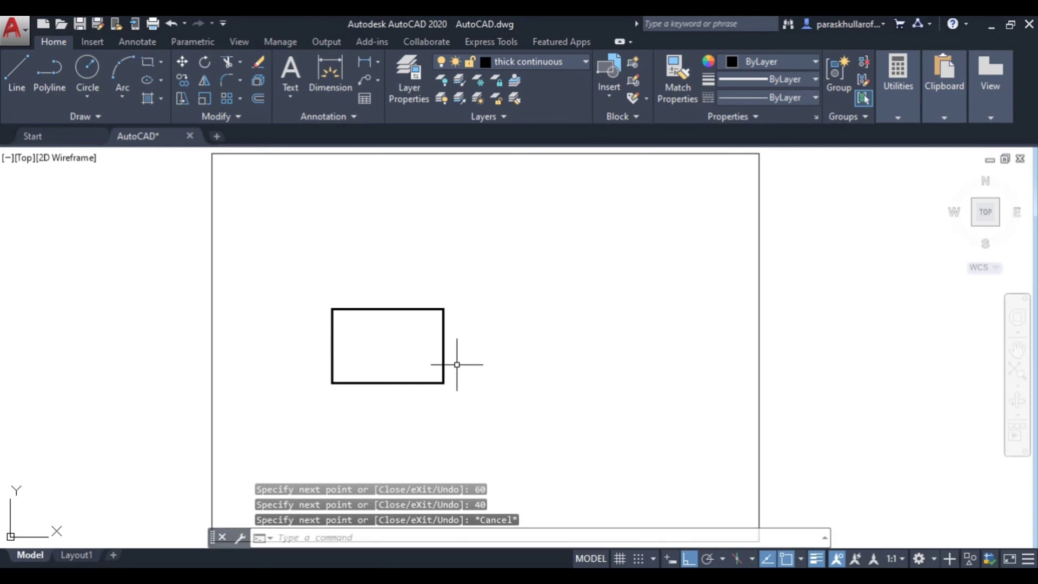
scroll(395, 334, "up", 1)
middle_click_drag(376, 365, 445, 332)
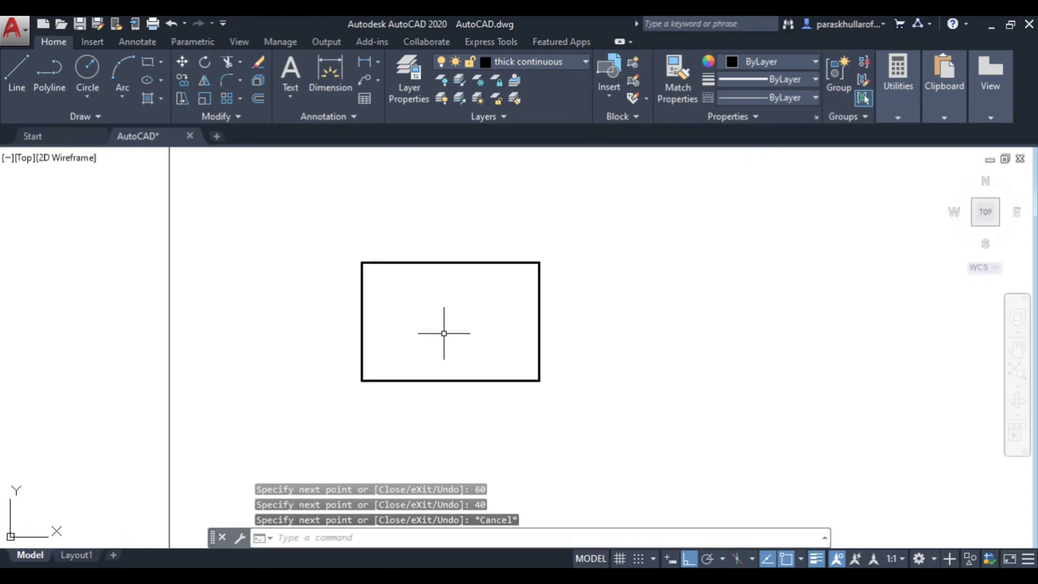
- Draw a radius-10 circle centred on the rectangle, tracking from its left and top edge midpoints
left_click(87, 71)
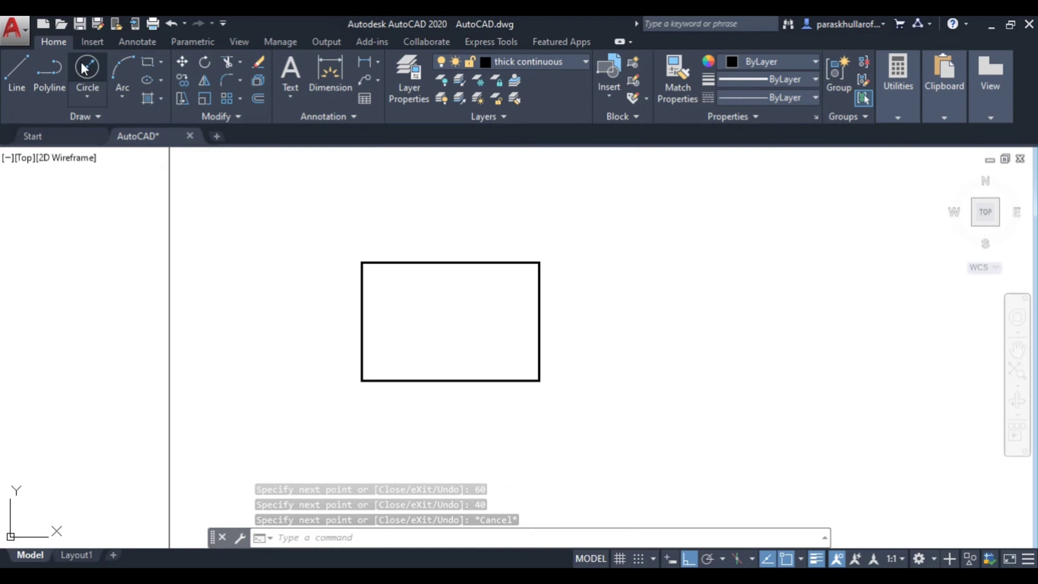
mouse_move(361, 323)
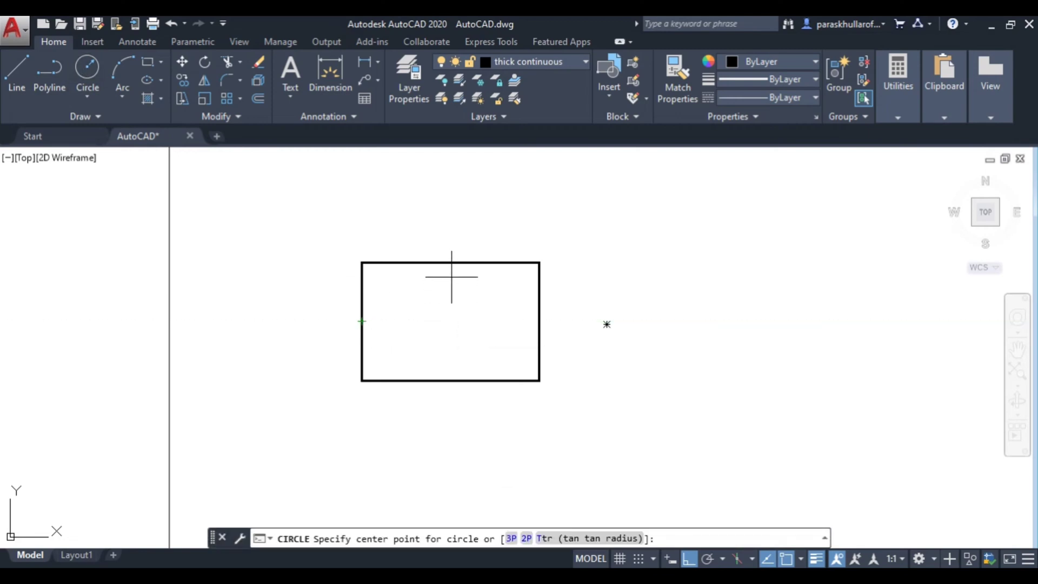
mouse_move(450, 263)
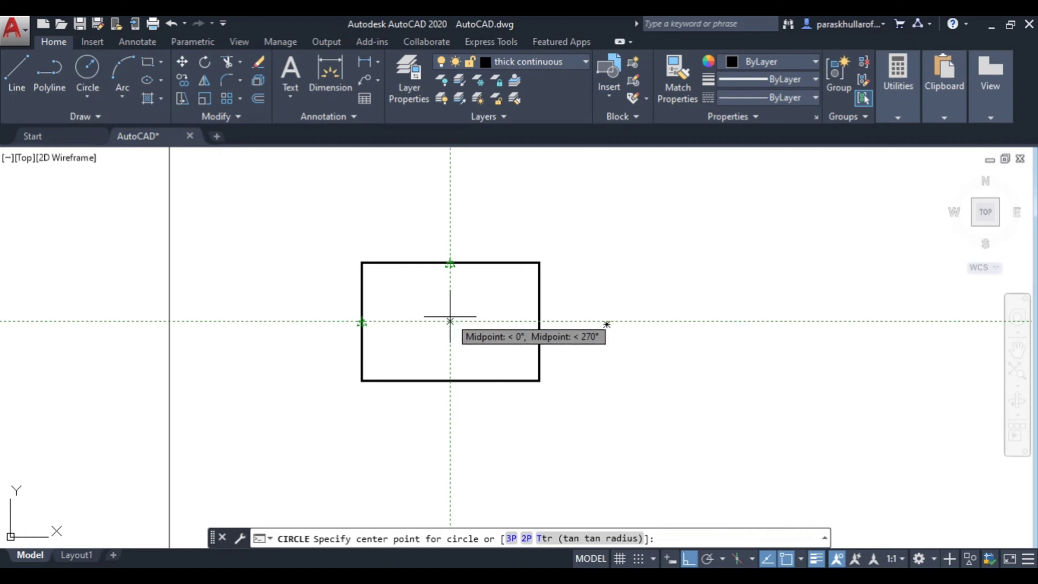
left_click(450, 322)
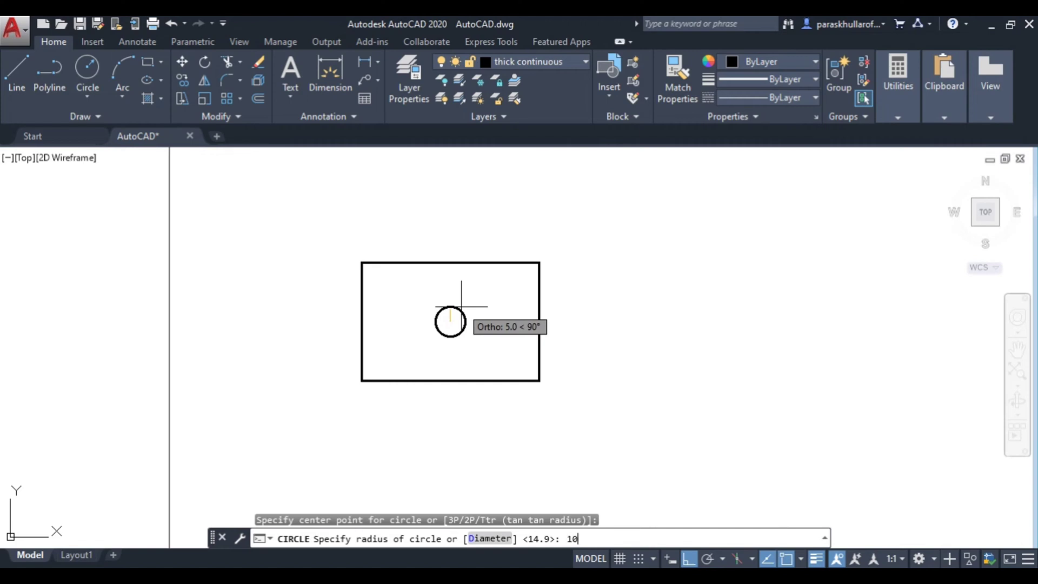
key("Return")
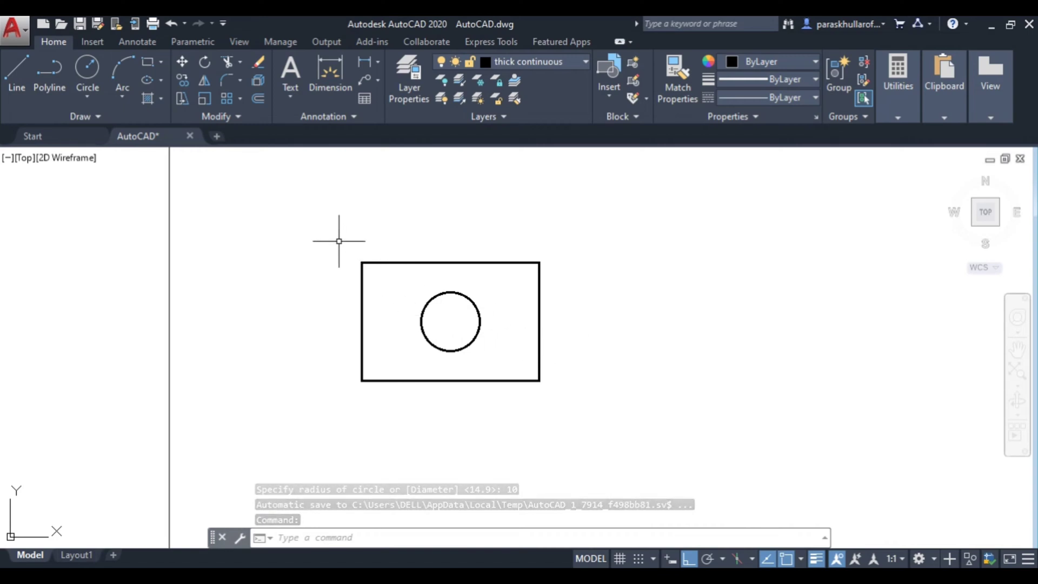
- Window-select the rectangle and circle and give them a 1.00 mm lineweight
left_click(339, 241)
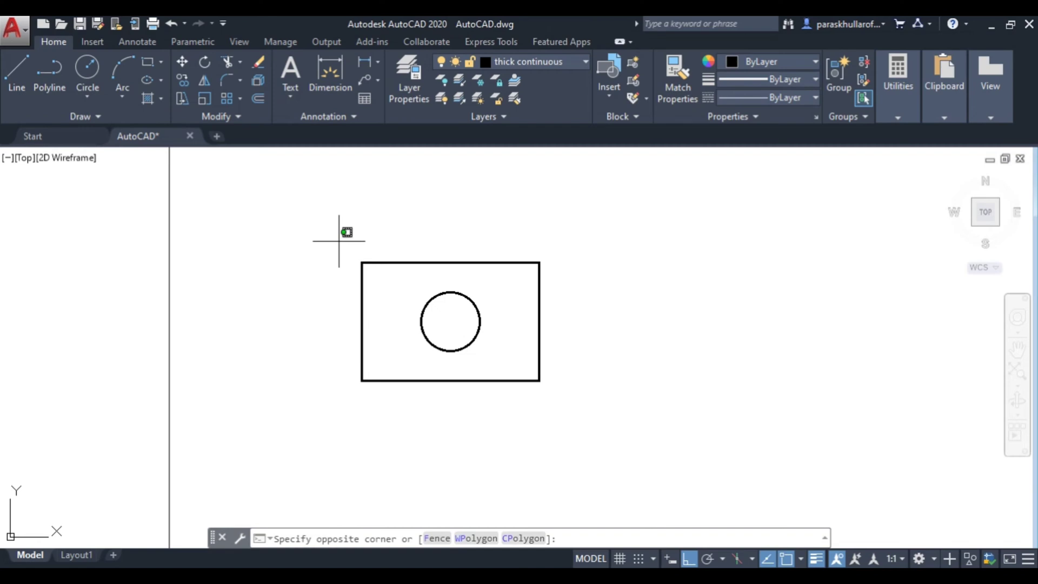
left_click(582, 409)
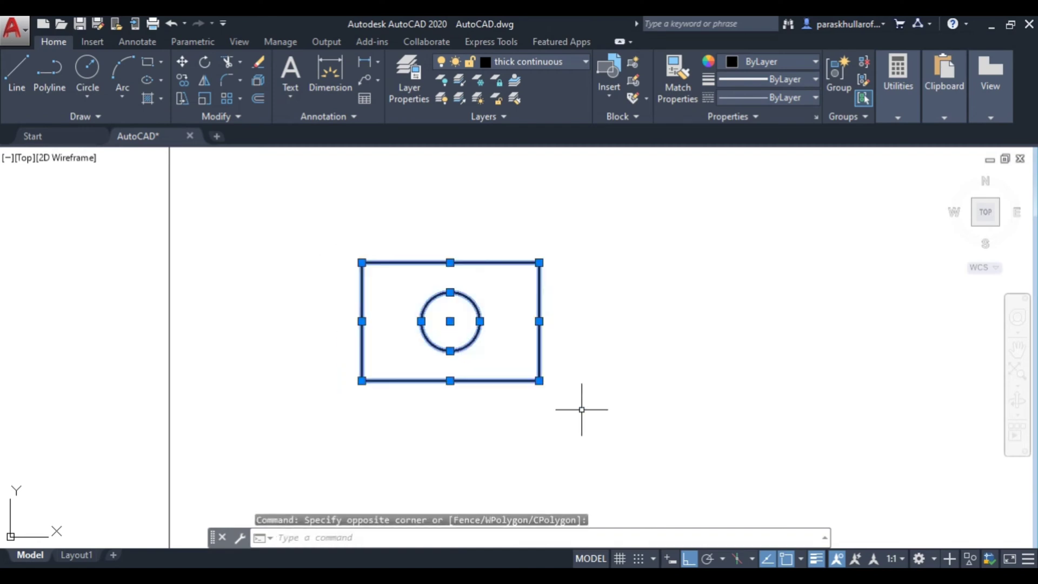
left_click(762, 81)
scroll(784, 162, "down", 3)
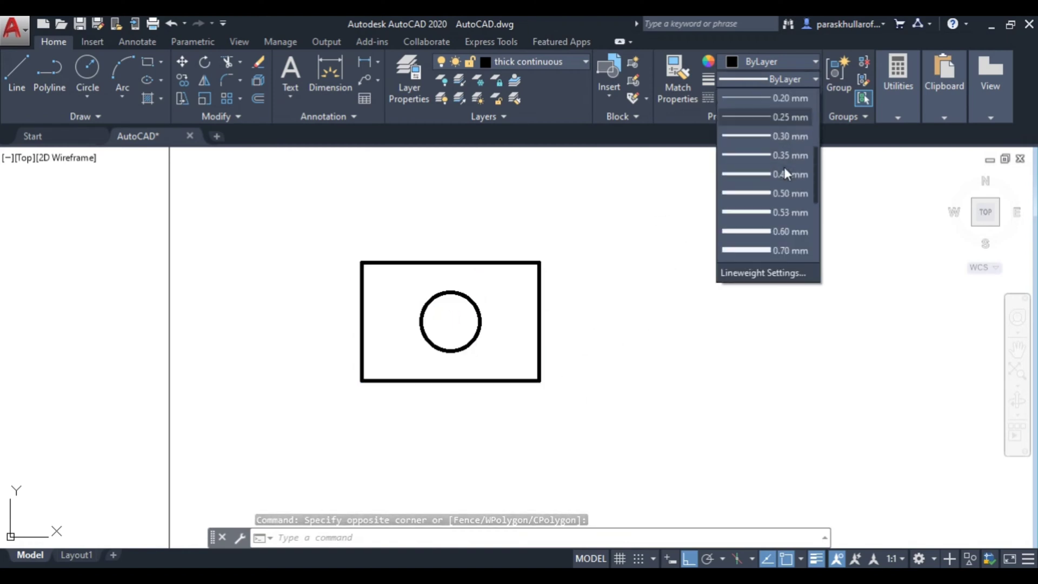
scroll(787, 173, "down", 3)
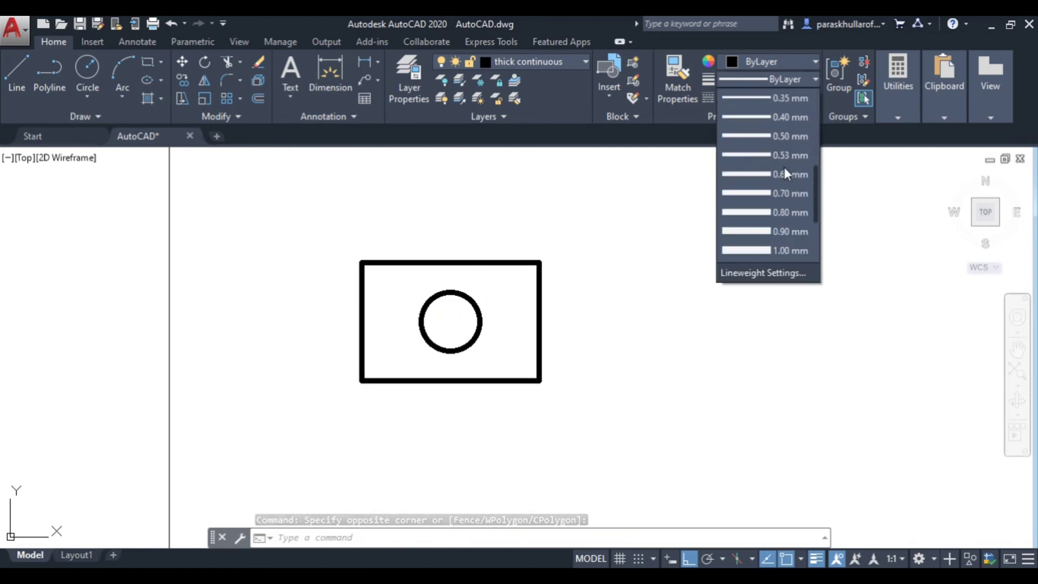
left_click(786, 252)
key("Escape")
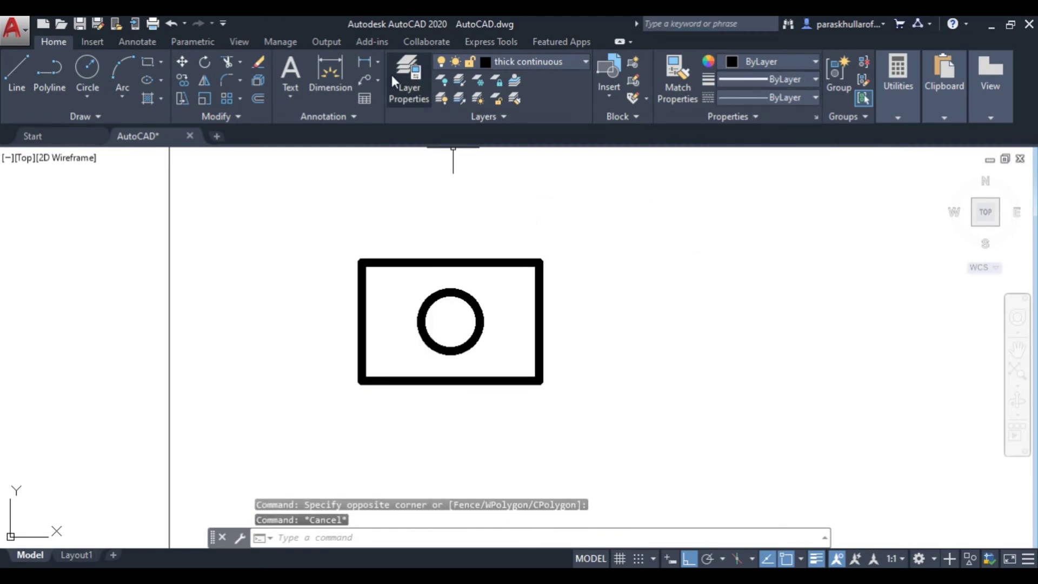
- Add linear dimensions for the rectangle's 40 height on the right and 60 width on top
left_click(364, 64)
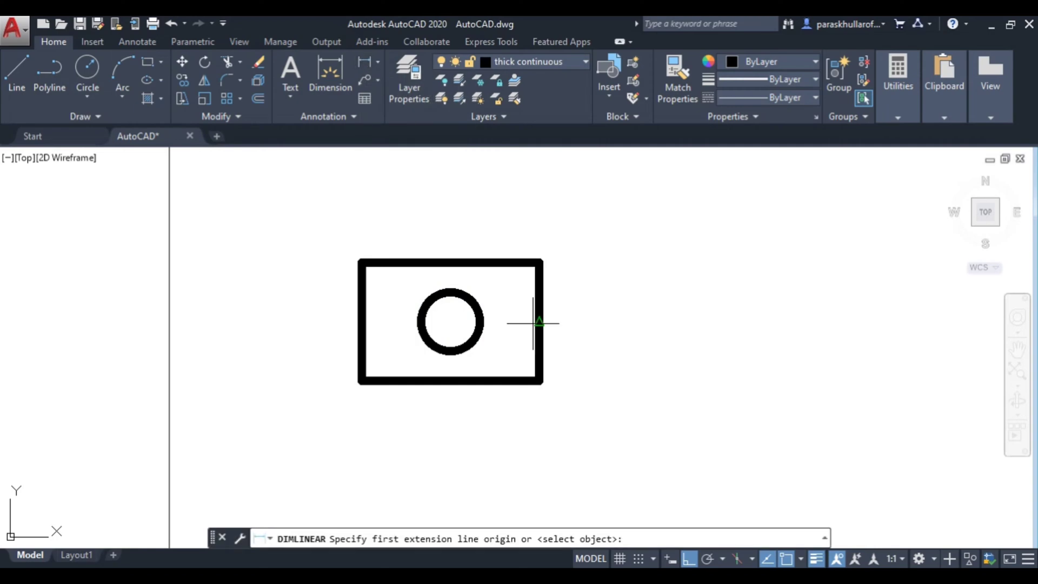
left_click(539, 262)
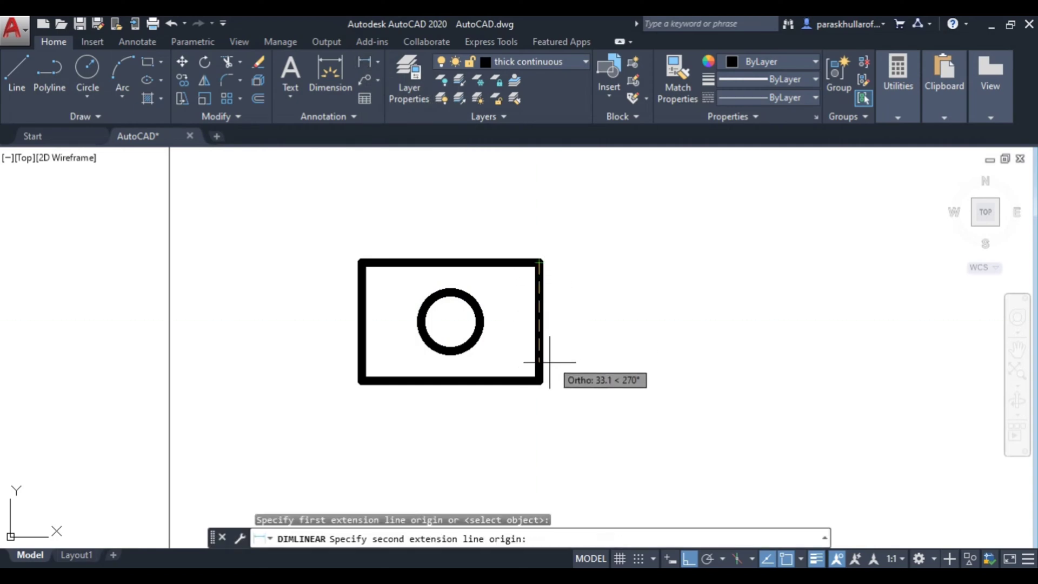
left_click(539, 381)
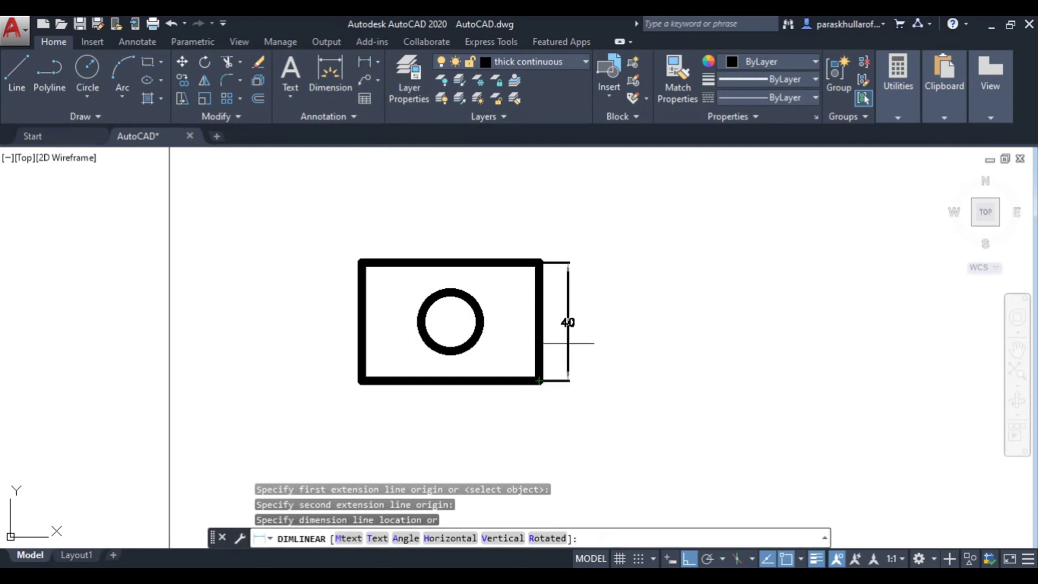
left_click(562, 325)
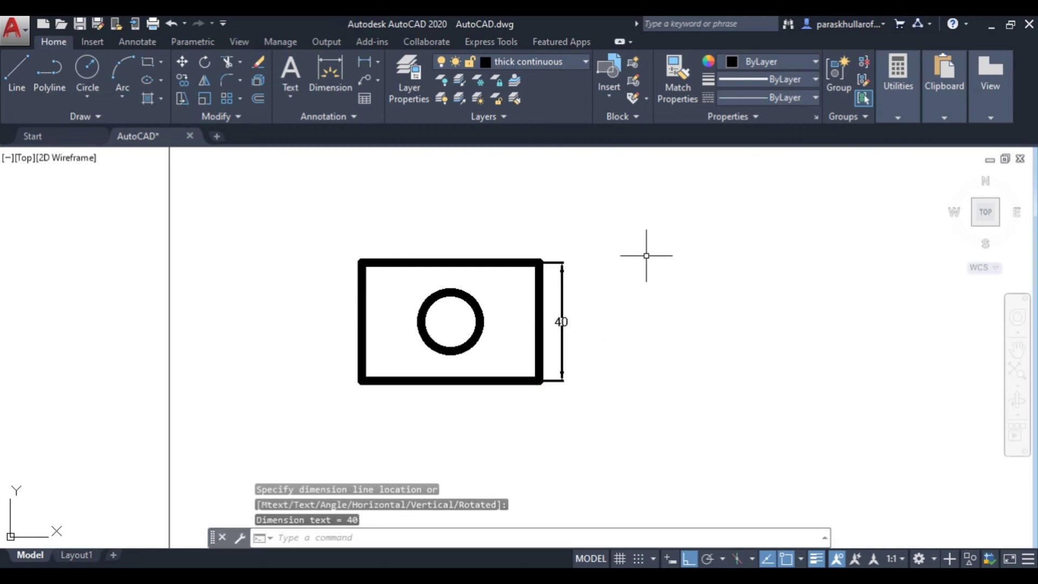
right_click(645, 255)
left_click(671, 268)
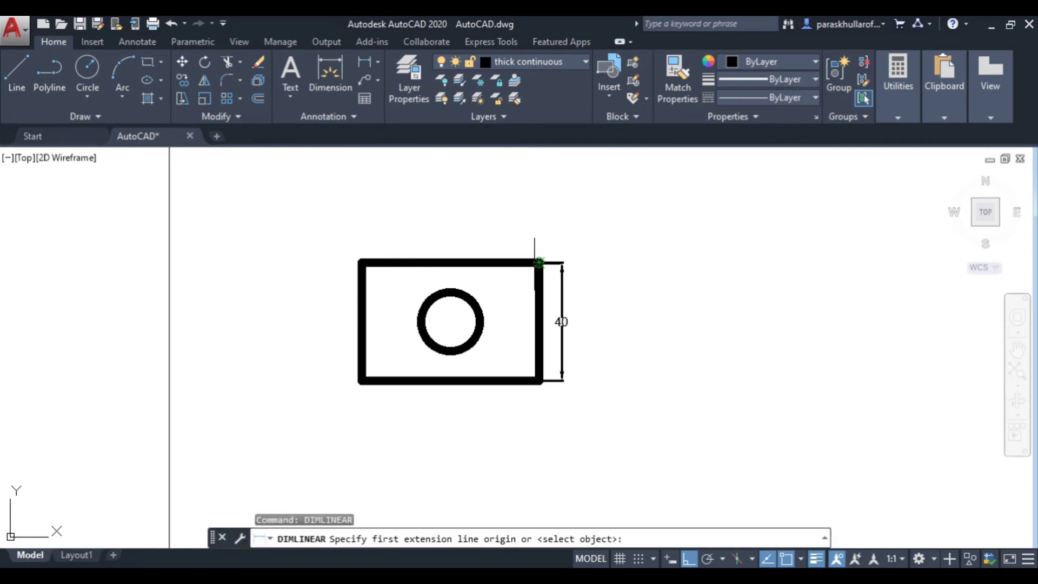
left_click(539, 262)
left_click(362, 263)
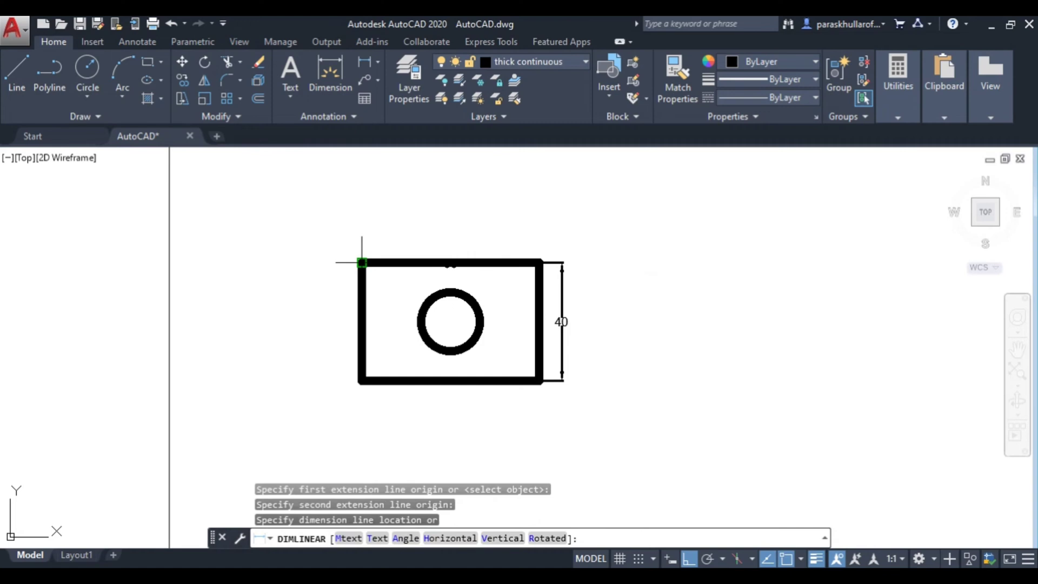
left_click(364, 243)
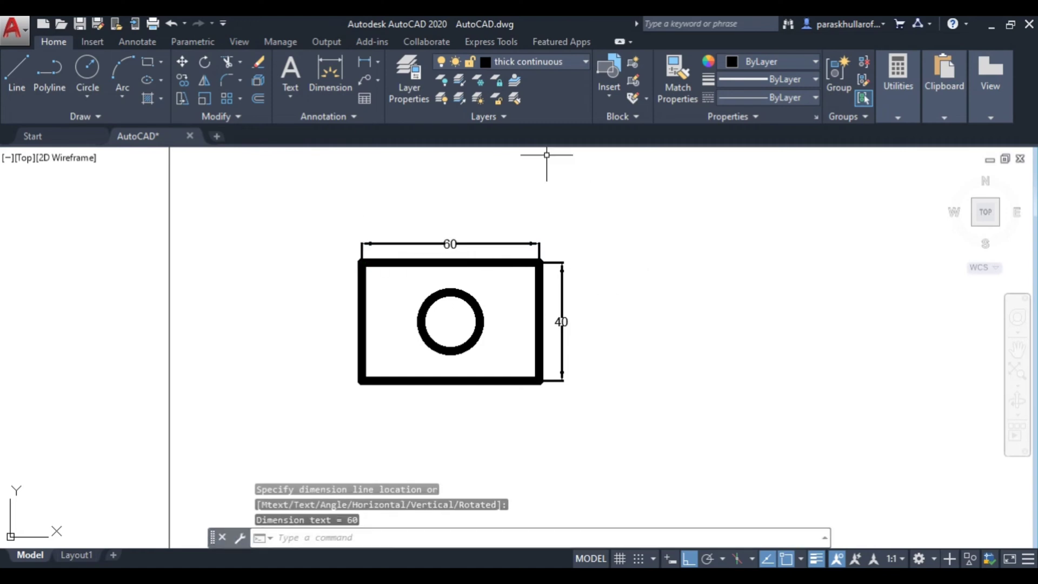
- Label the circle with a Ø20 diameter dimension placed up-left of it
left_click(378, 61)
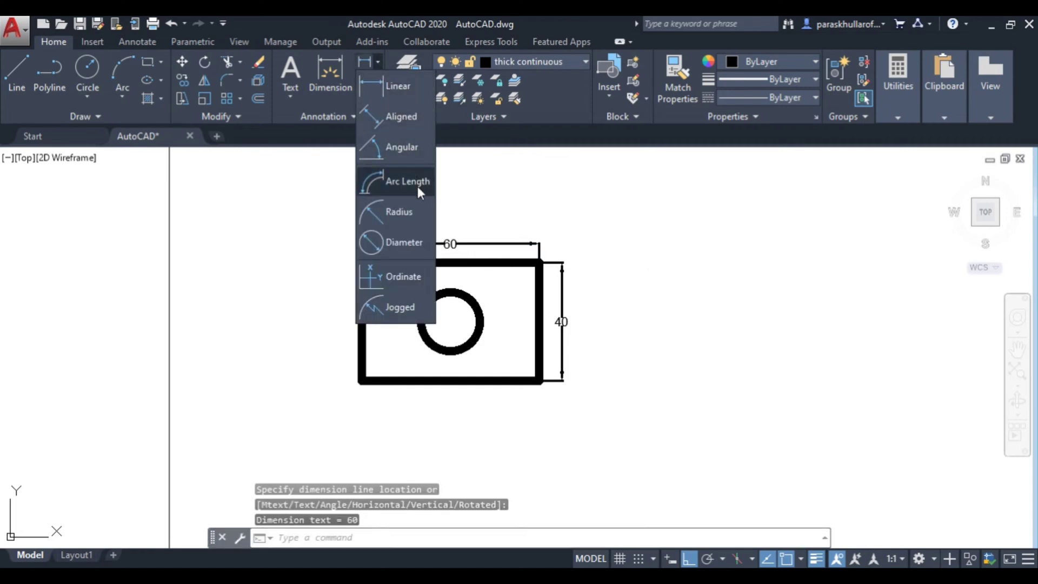
left_click(402, 242)
left_click(453, 292)
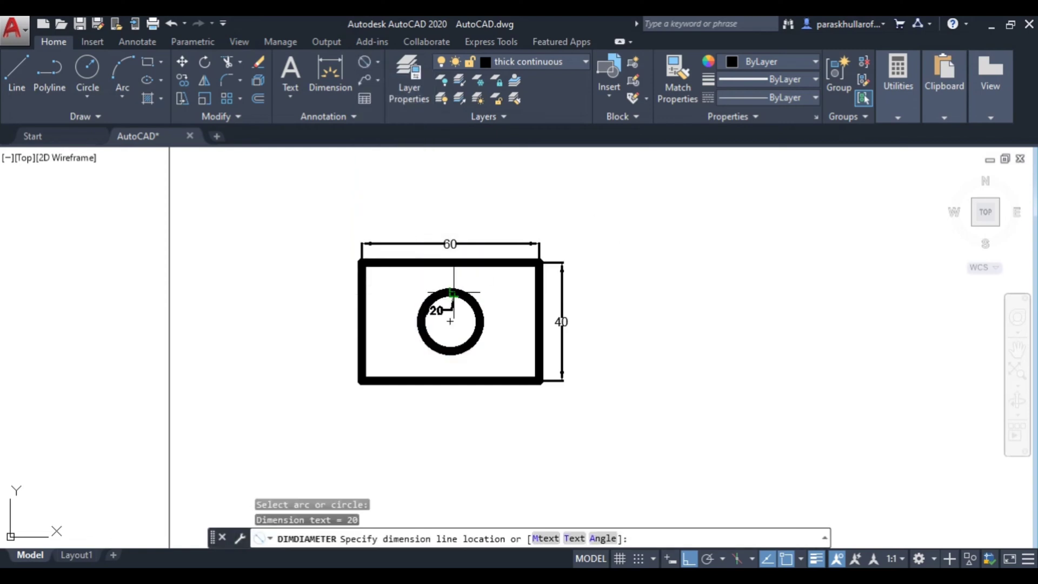
left_click(412, 282)
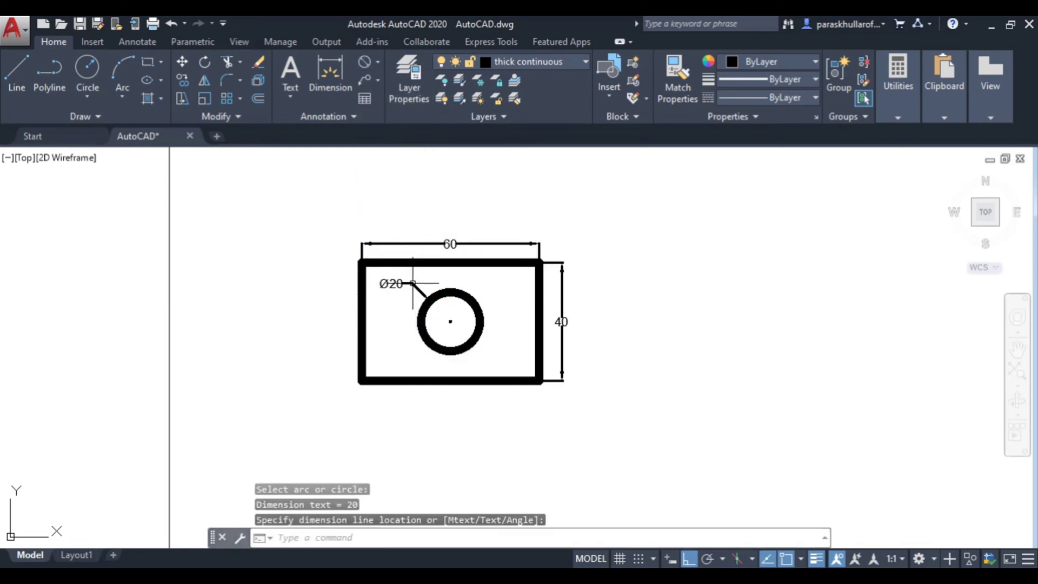
key("Escape")
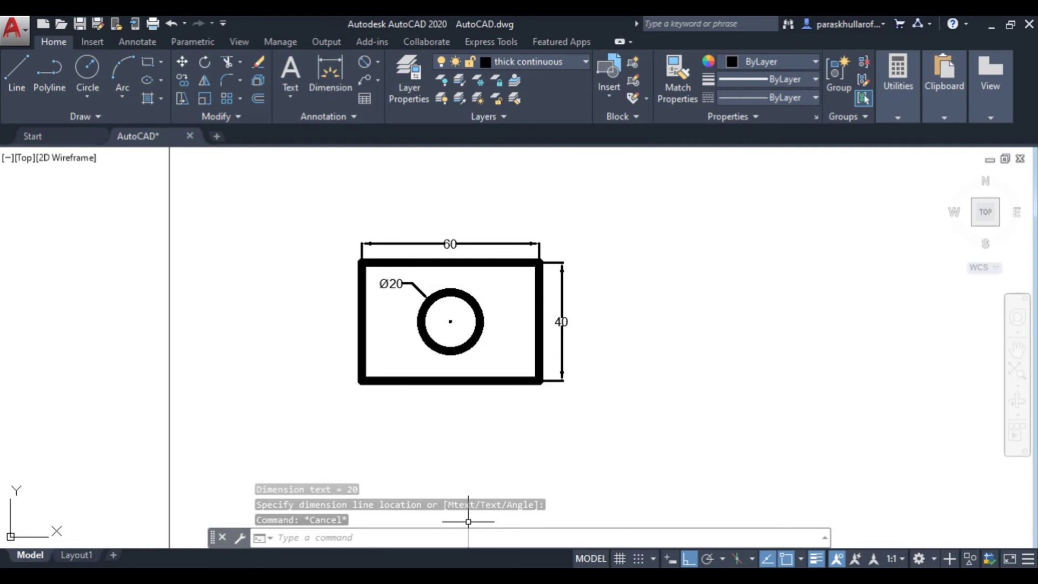
mouse_move(502, 578)
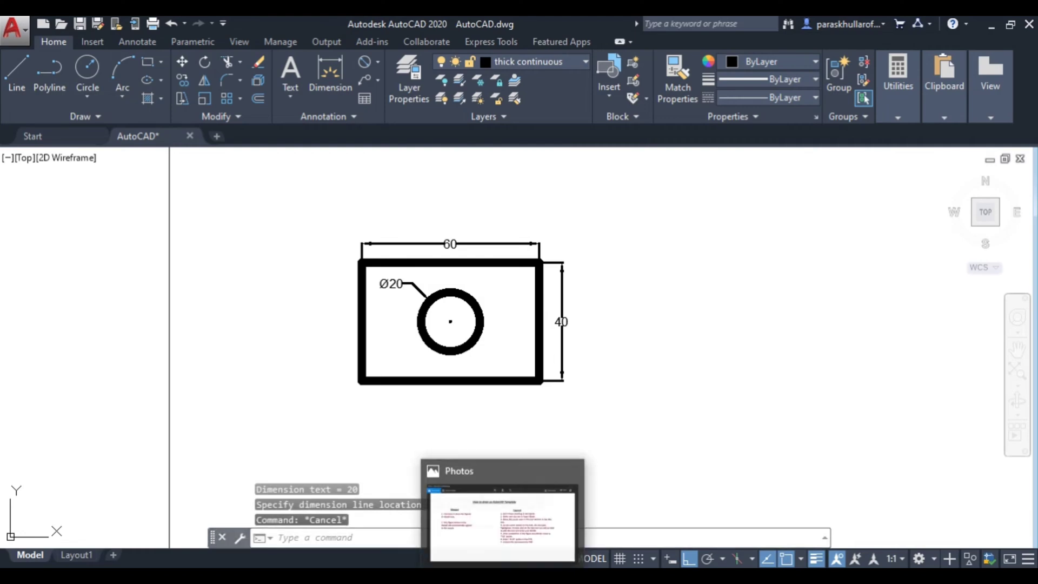
left_click(505, 532)
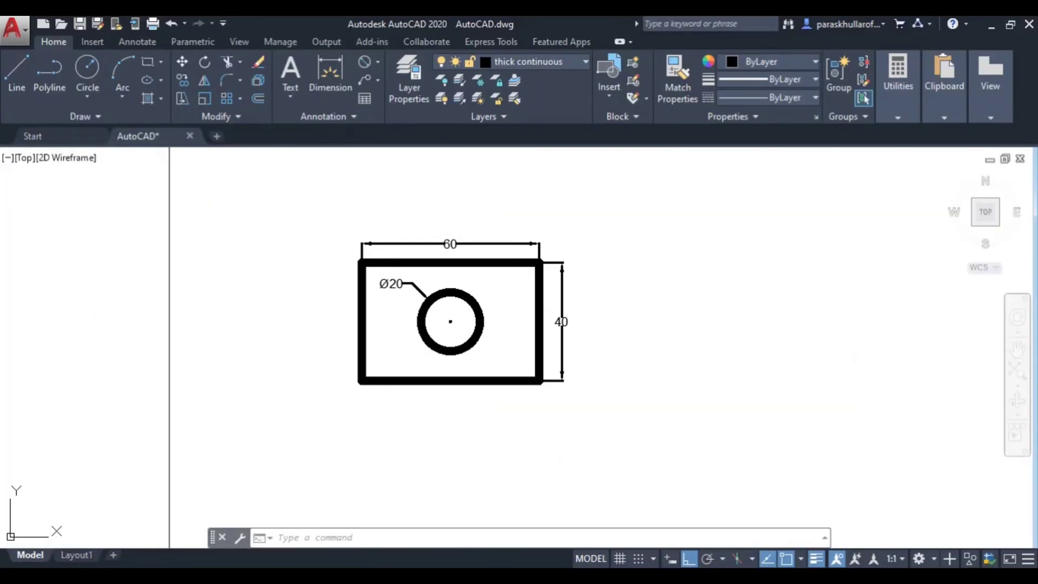
- View the dimensioned drawing inside the Layout1 title block, then return to the template instructions
left_click(76, 554)
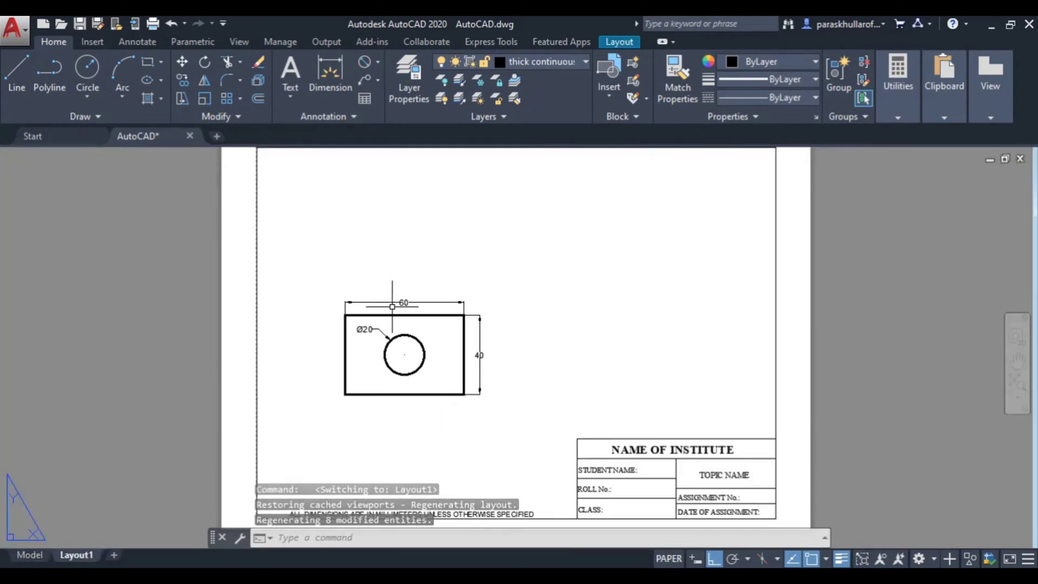
left_click(30, 556)
left_click(76, 555)
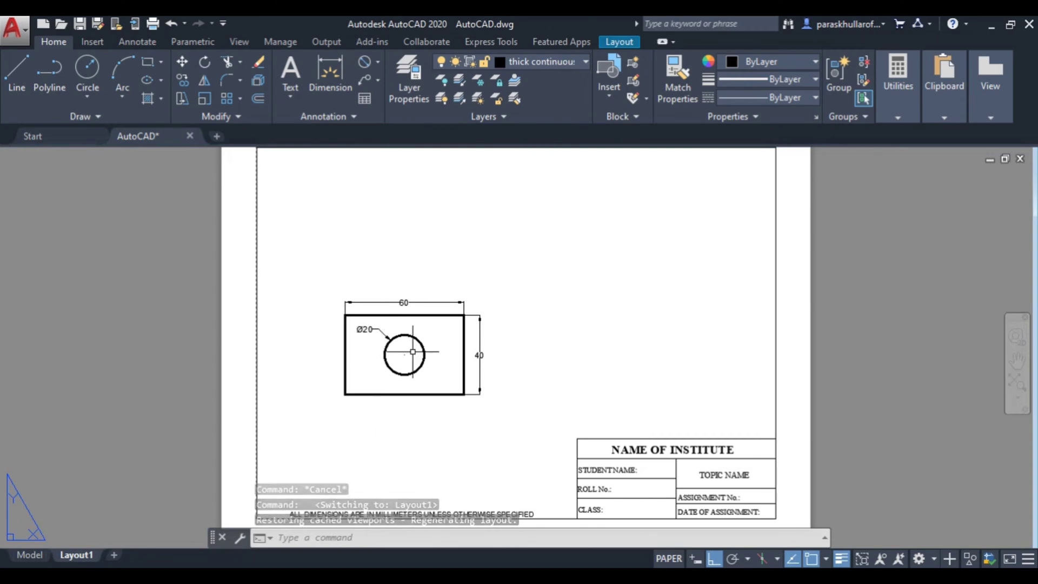
scroll(424, 343, "up", 2)
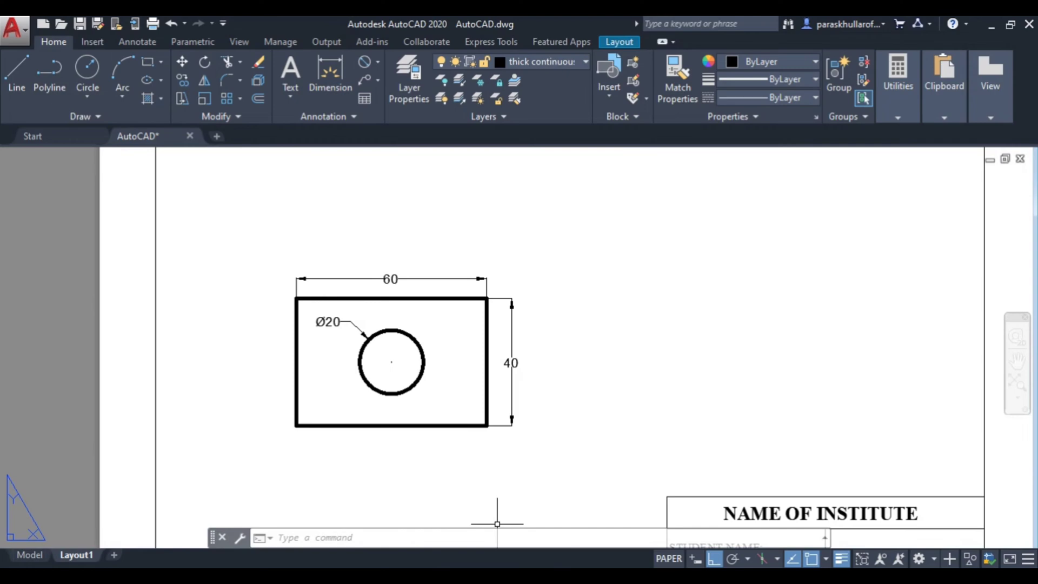
key("alt+Tab")
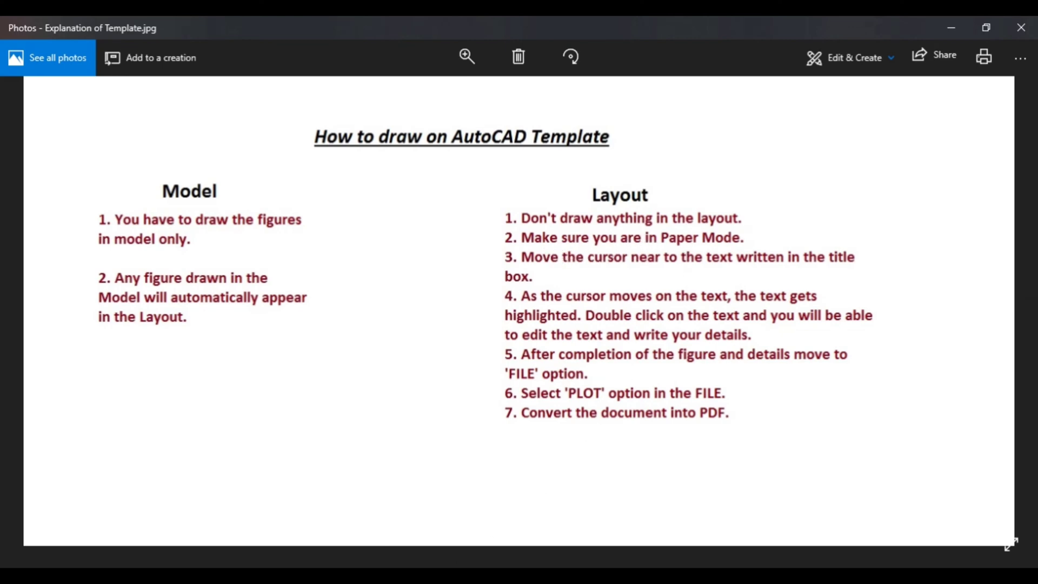
- Go back from the Photos viewer to the AutoCAD Layout1 paper space sheet
left_click(466, 516)
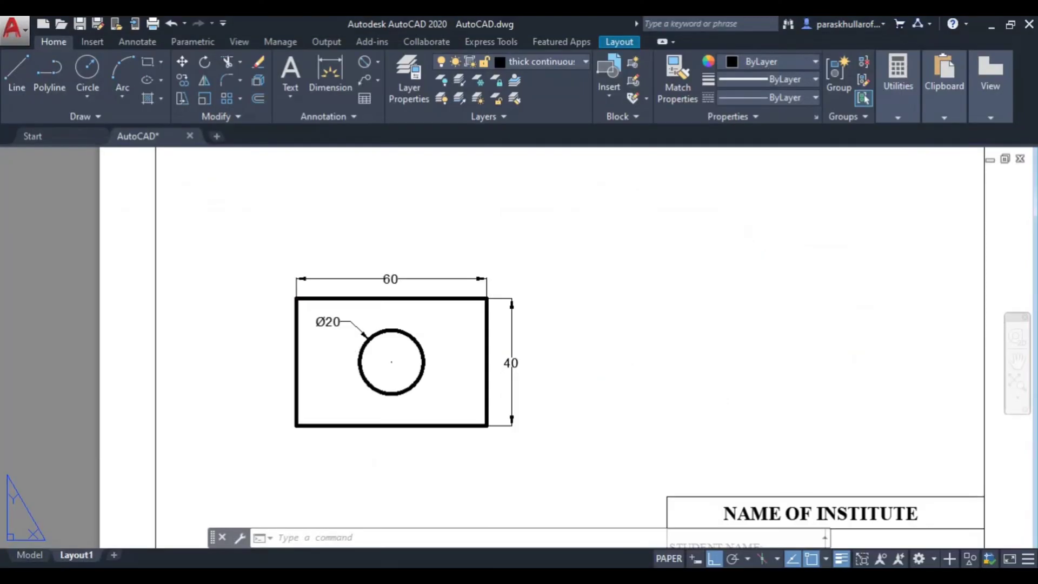
left_click(670, 558)
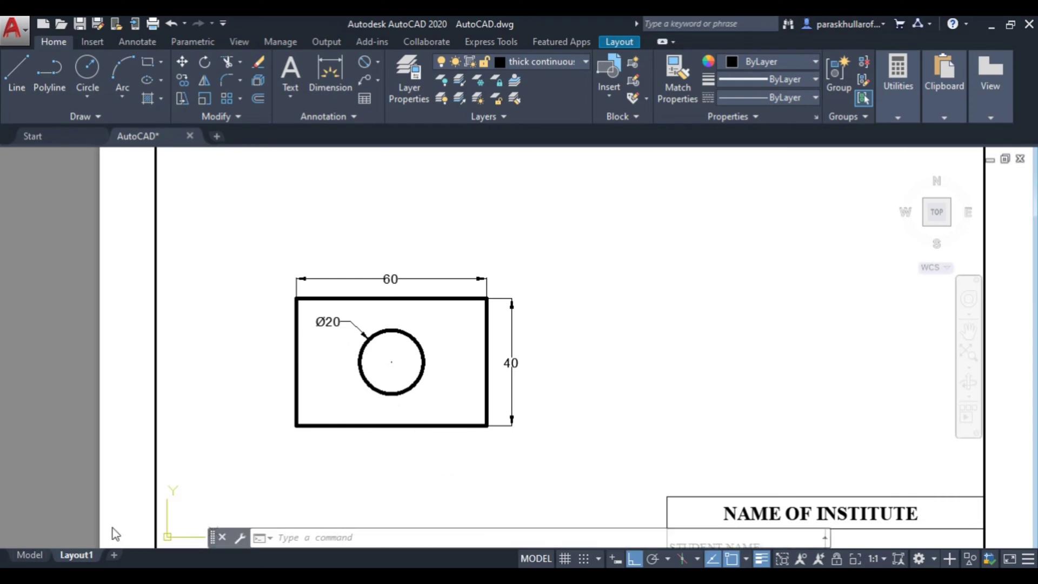
mouse_move(36, 558)
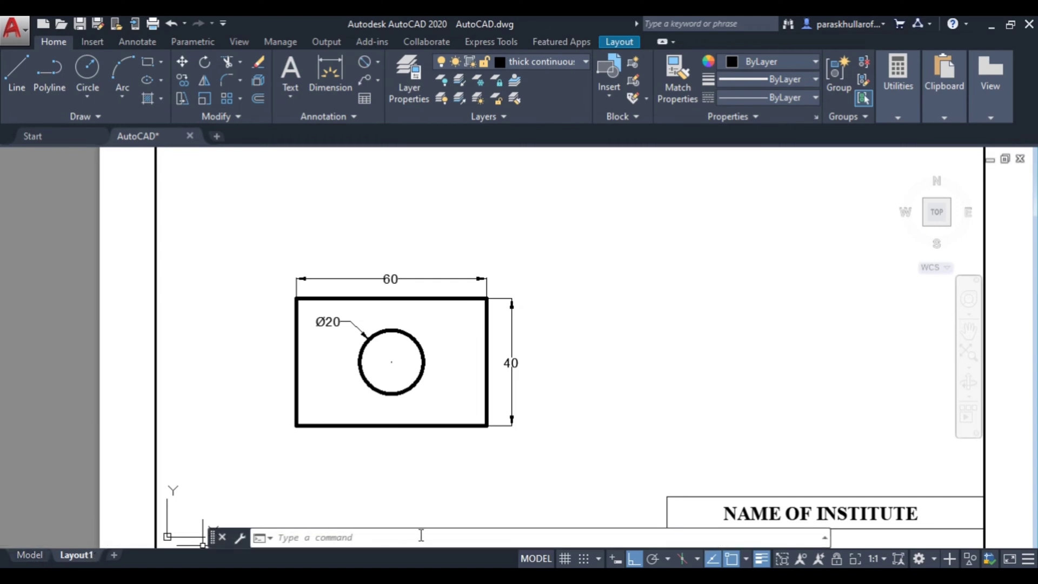
left_click(537, 559)
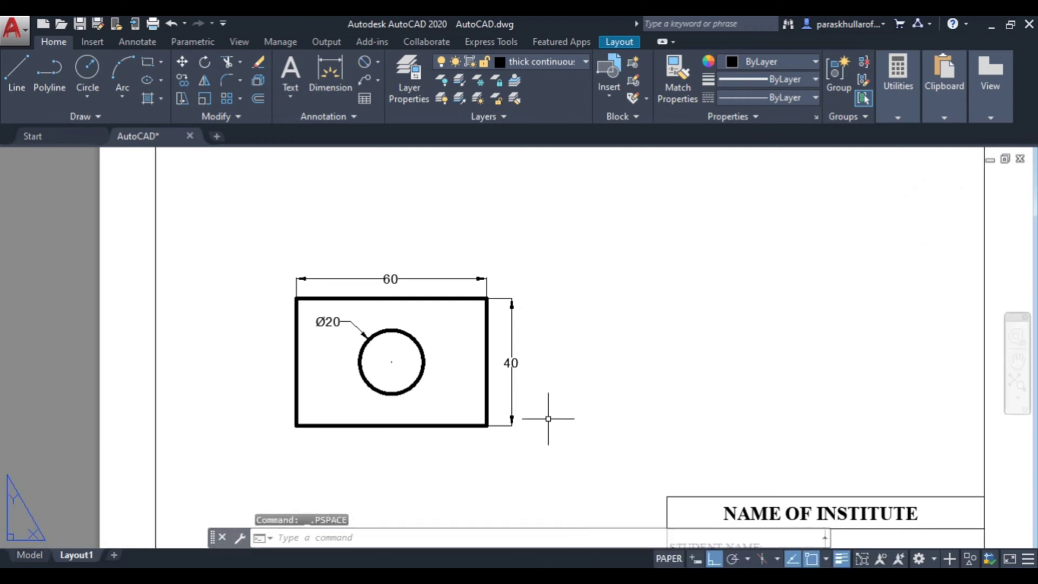
middle_click_drag(579, 405, 594, 375)
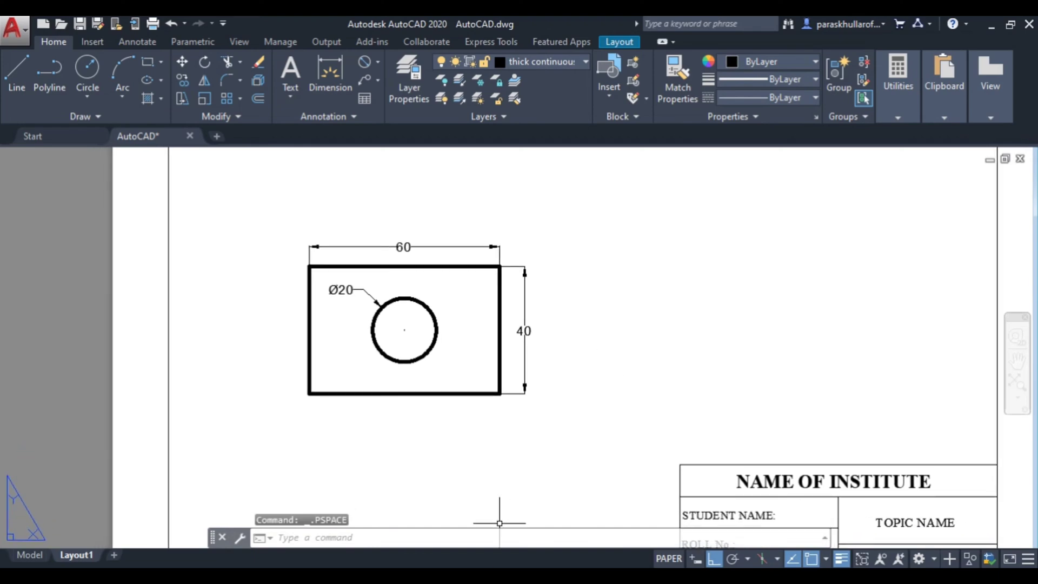
- Pan the Layout1 sheet to show the whole title block, then return to the instructions image
key("alt+Tab")
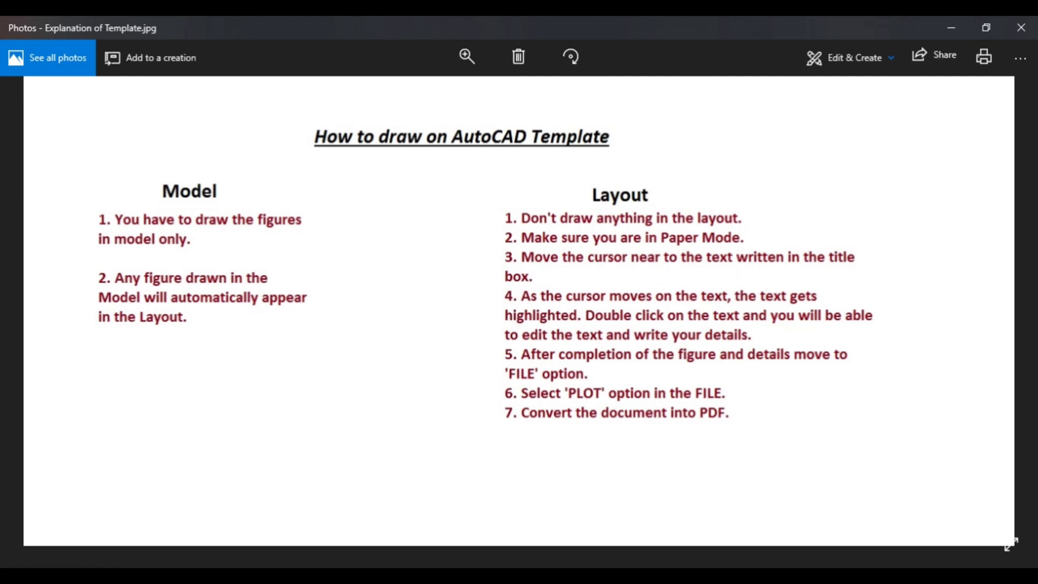
key("alt+Tab")
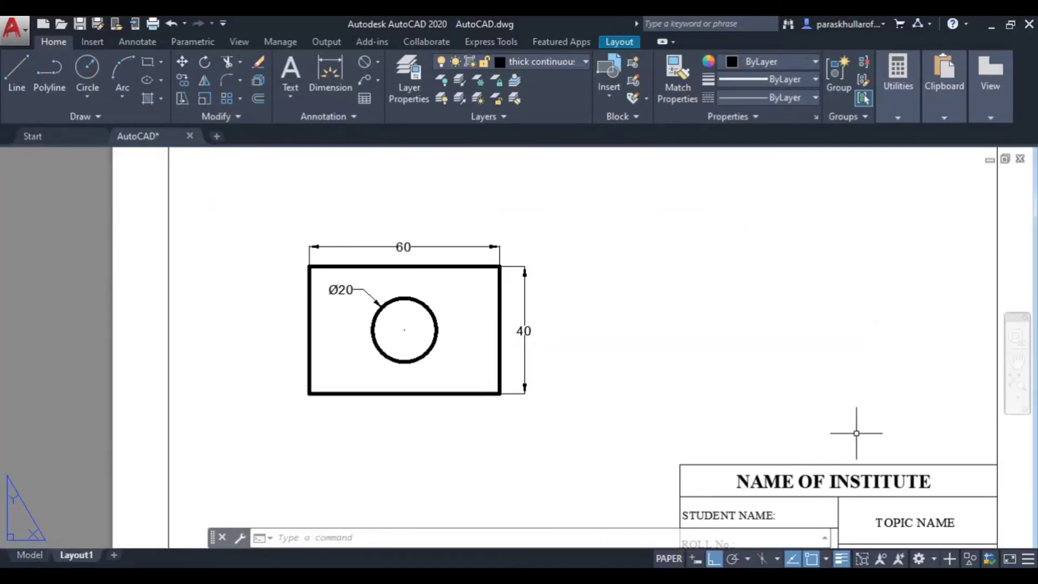
middle_click_drag(841, 424, 790, 263)
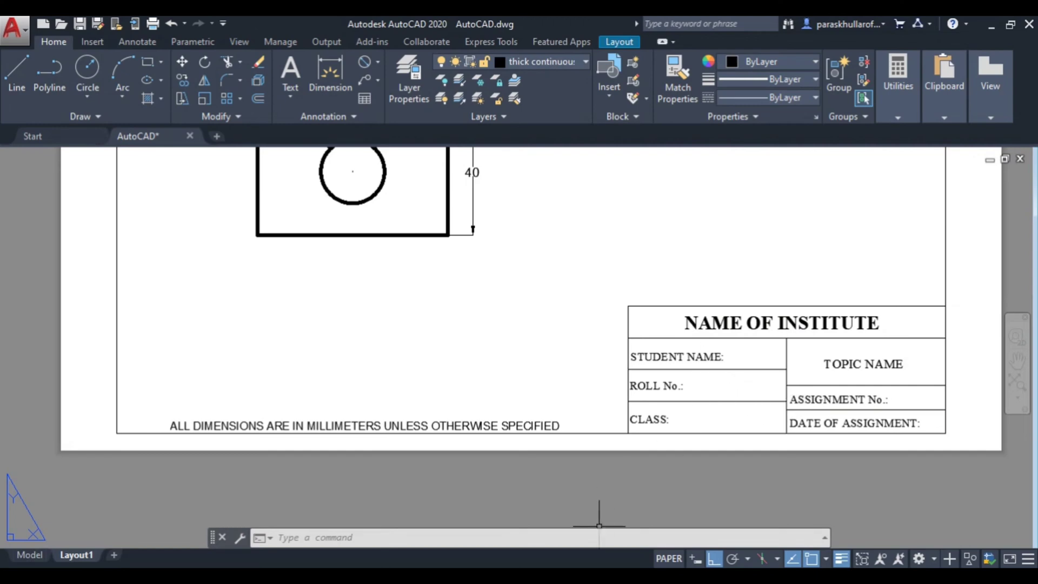
key("alt+Tab")
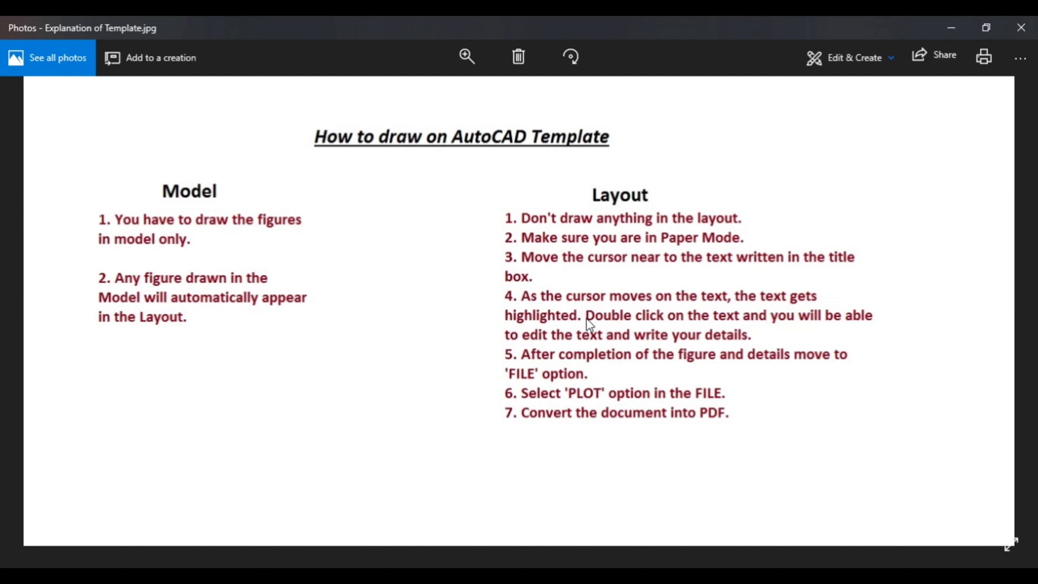
- Switch back to AutoCAD showing the blank STUDENT NAME, ROLL No. and CLASS fields
key("alt+Tab")
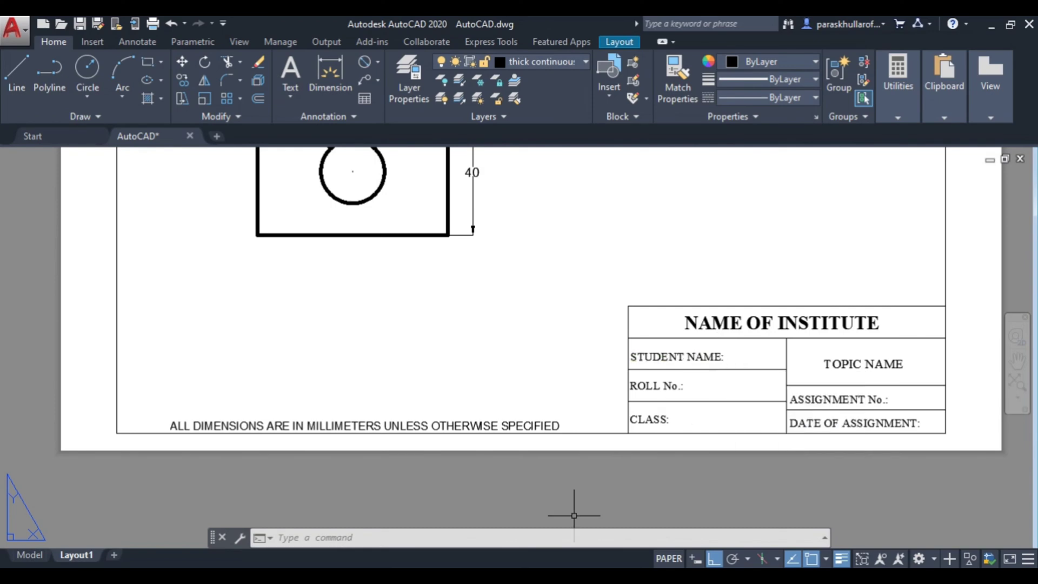
- Zoom in on the title block's STUDENT NAME, ROLL No. and CLASS entry area
key("alt+Tab")
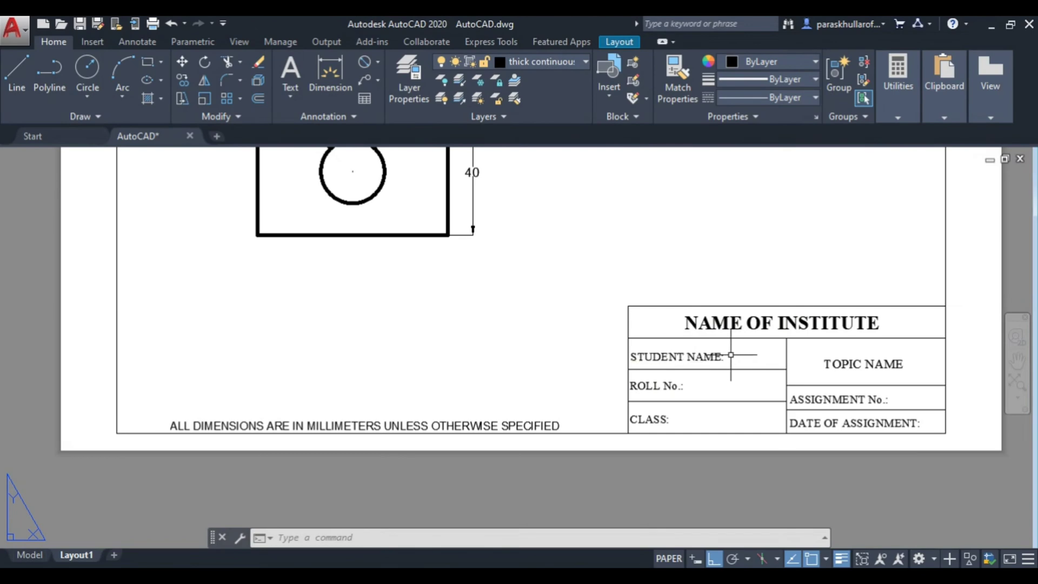
scroll(729, 355, "up", 2)
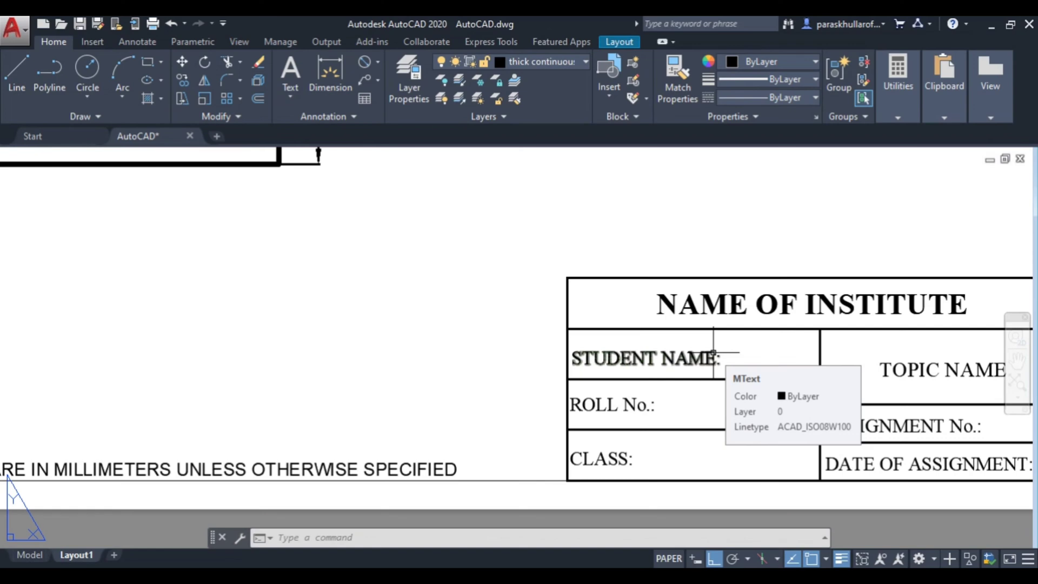
- Enter the student's name beside STUDENT NAME, then type the roll number beside ROLL No
left_click(714, 353)
double_click(688, 362)
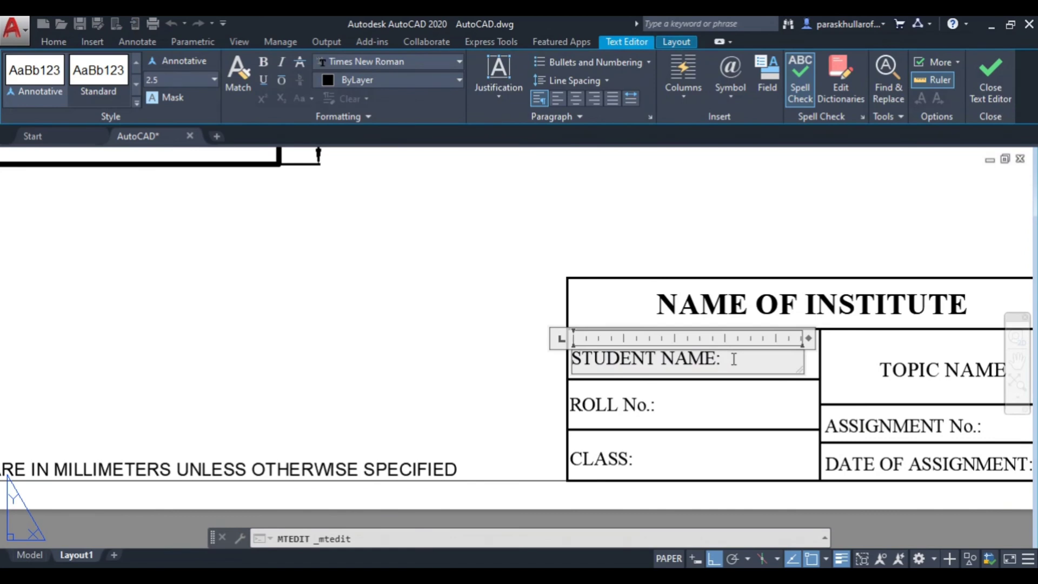
left_click(733, 359)
type("E: Paras")
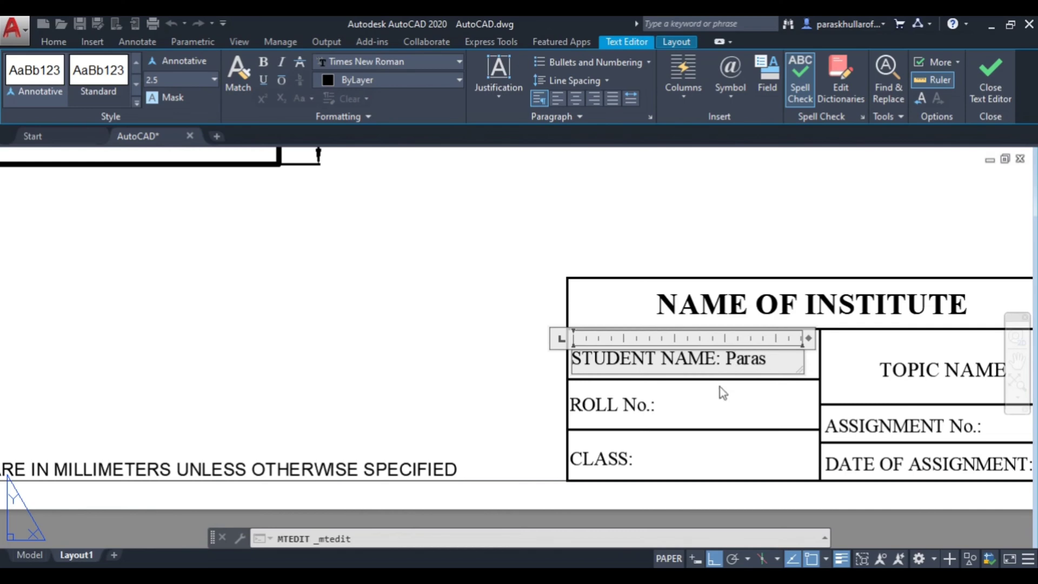
left_click(722, 393)
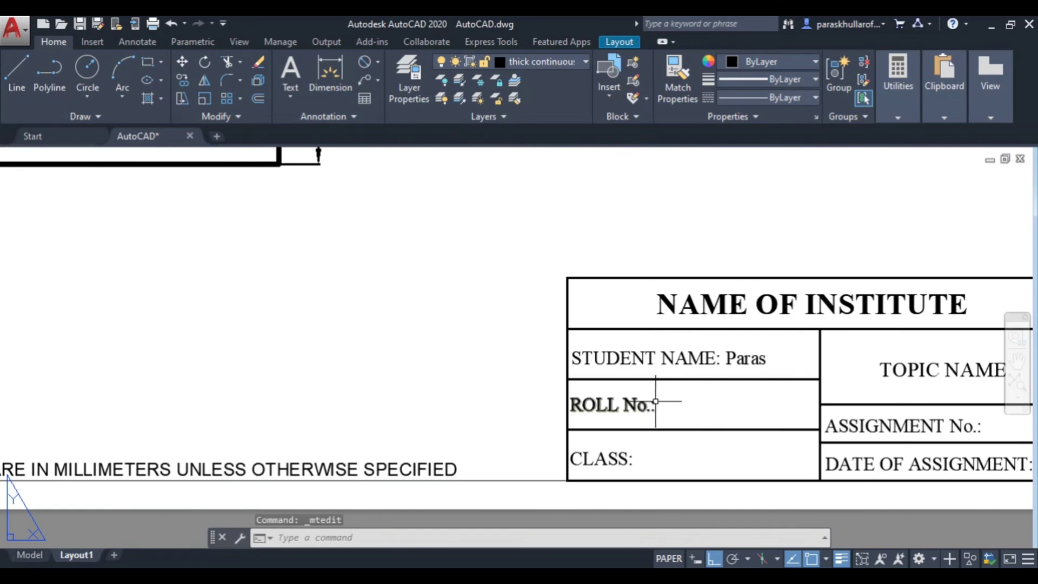
double_click(656, 401)
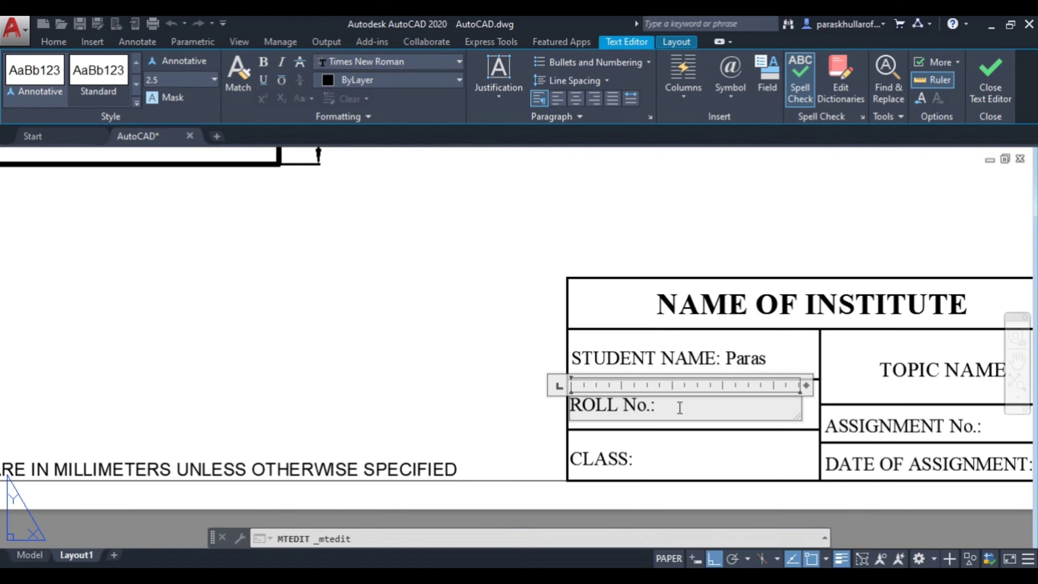
type("XXXX2023")
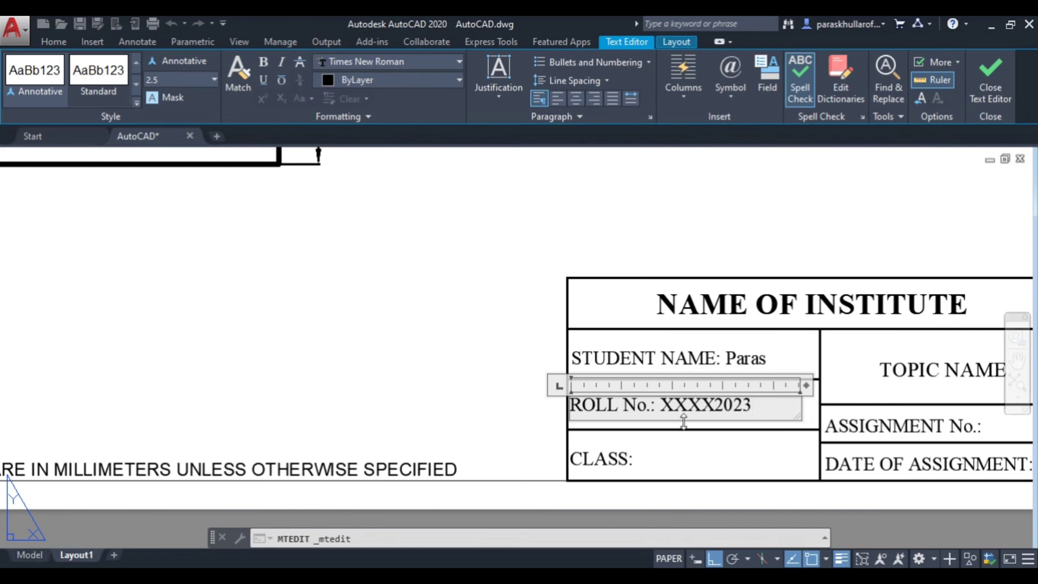
- Fill in the CLASS entry as Mechanical 1st Sem
left_click(691, 448)
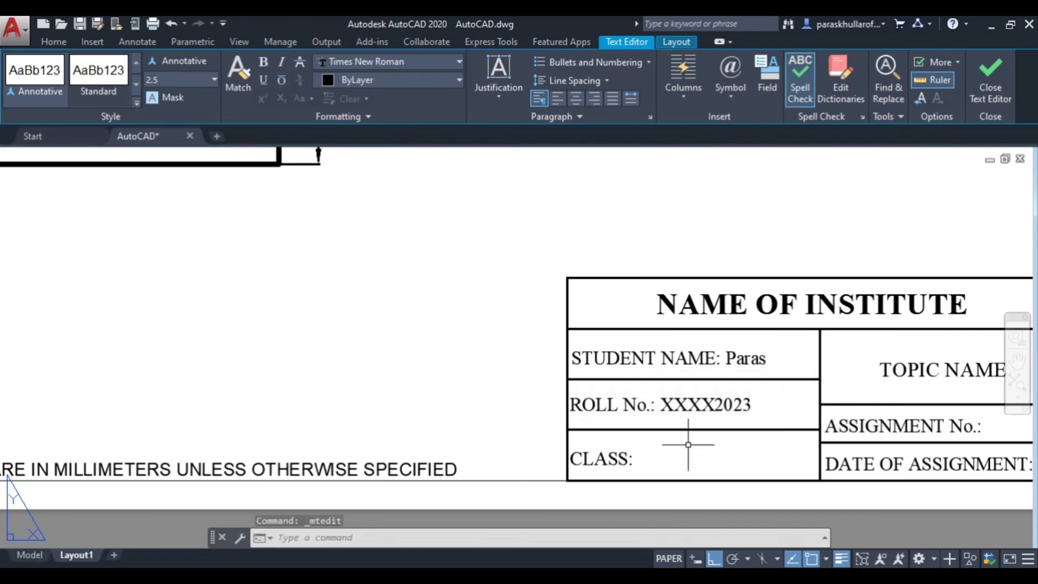
double_click(609, 458)
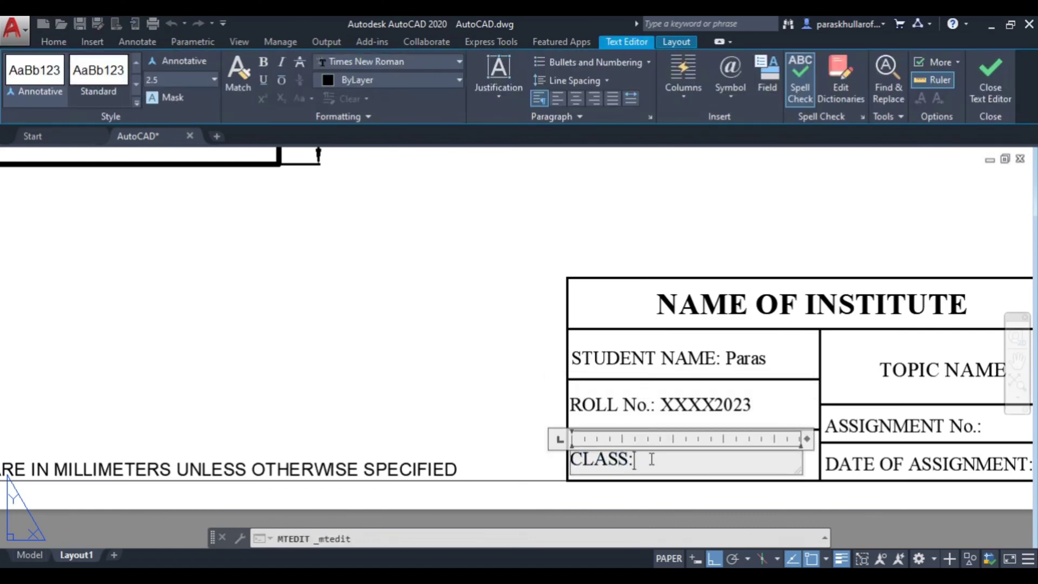
type("Mechani")
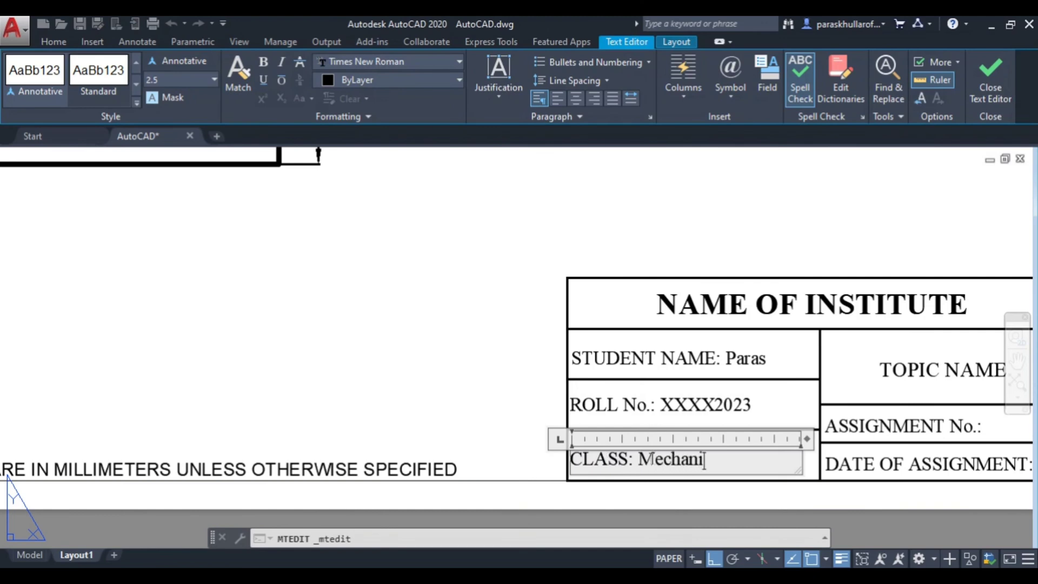
type("cal 1st Sem")
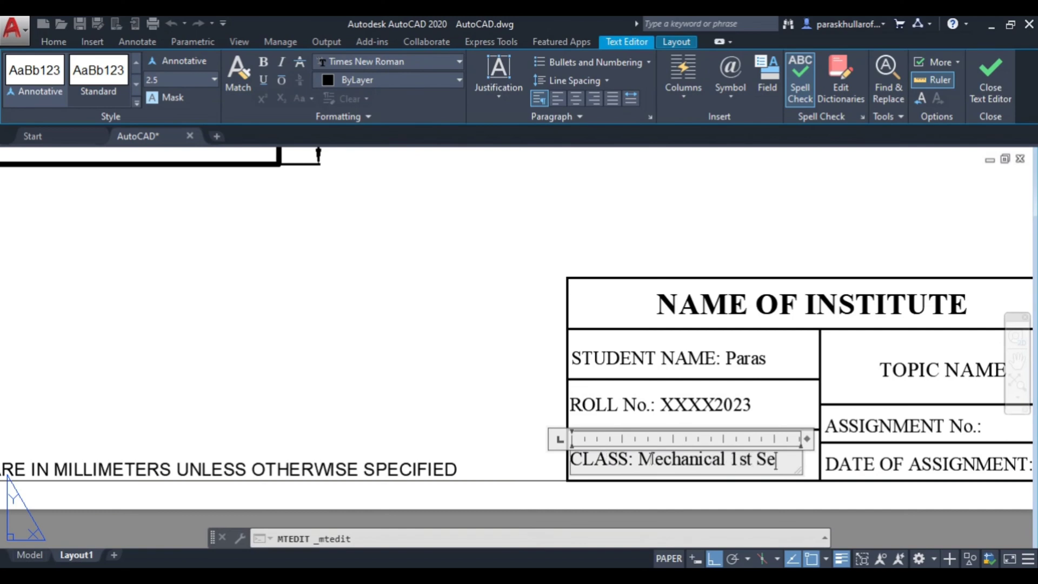
left_click(901, 366)
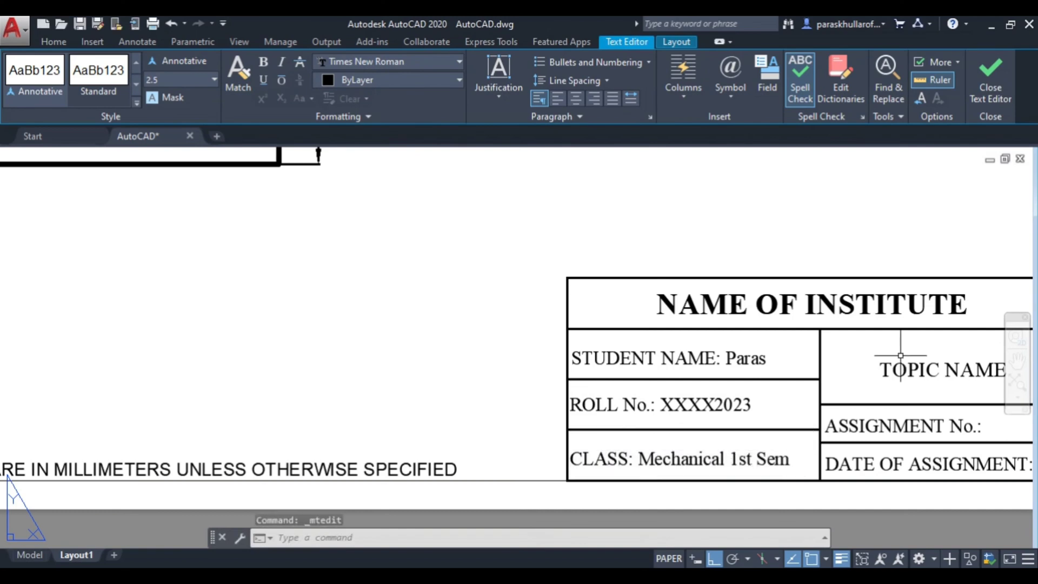
- Replace the TOPIC NAME placeholder with Orthographic Projections
middle_click_drag(887, 352, 782, 323)
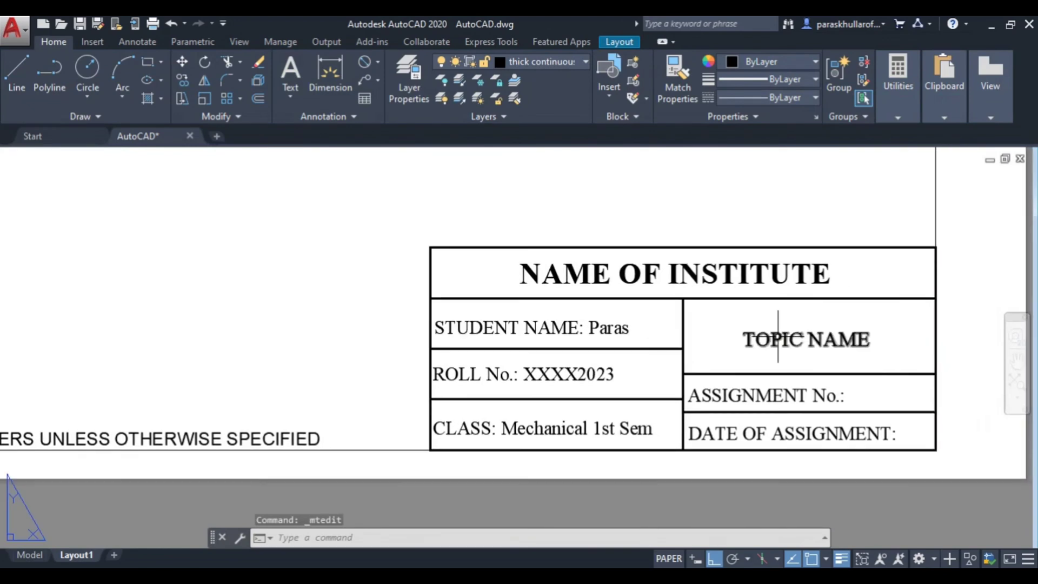
left_click(780, 334)
double_click(784, 340)
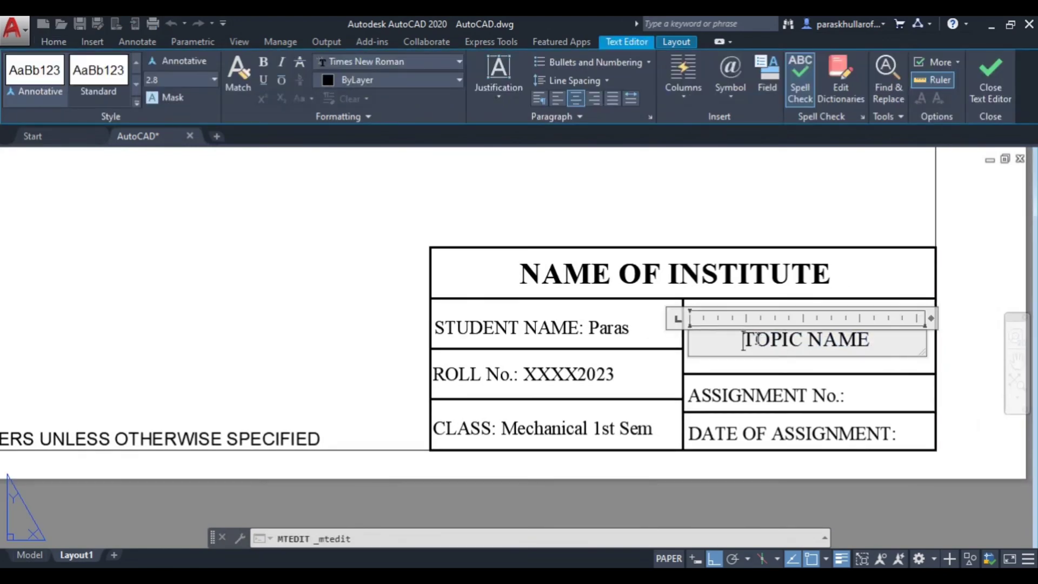
left_click_drag(745, 341, 876, 339)
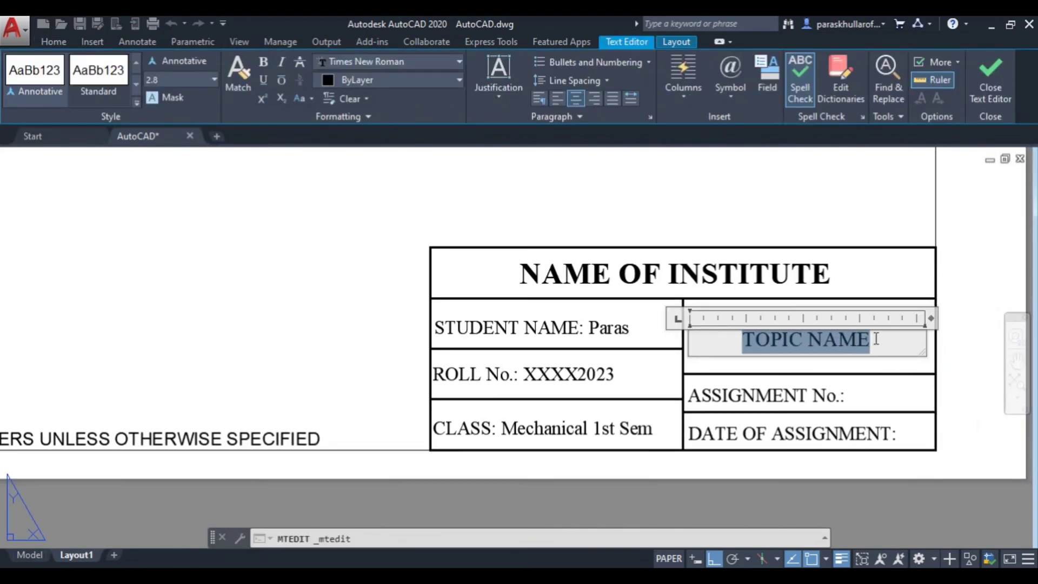
type("O")
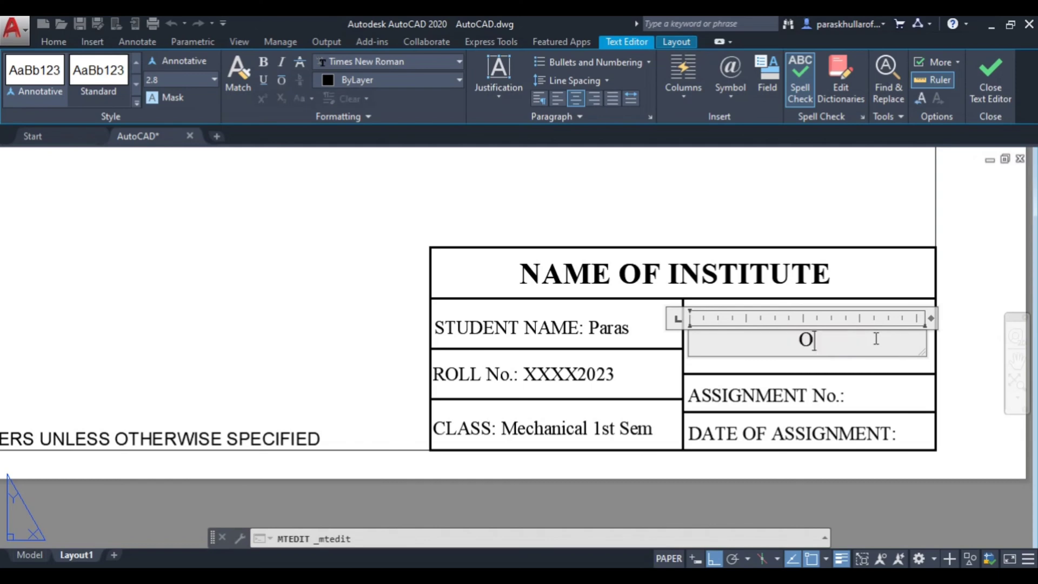
type("rthogra")
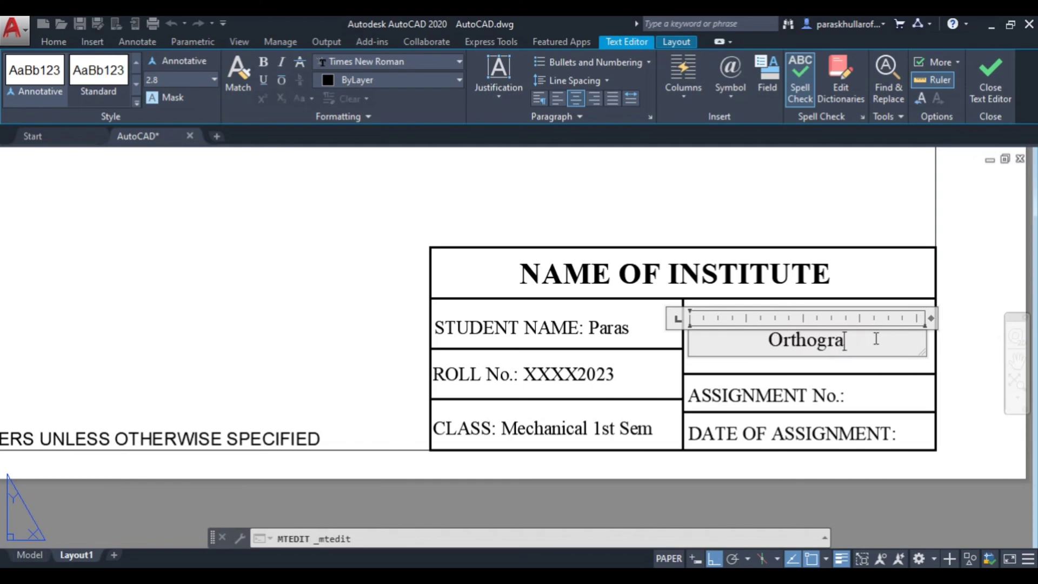
type("phic P")
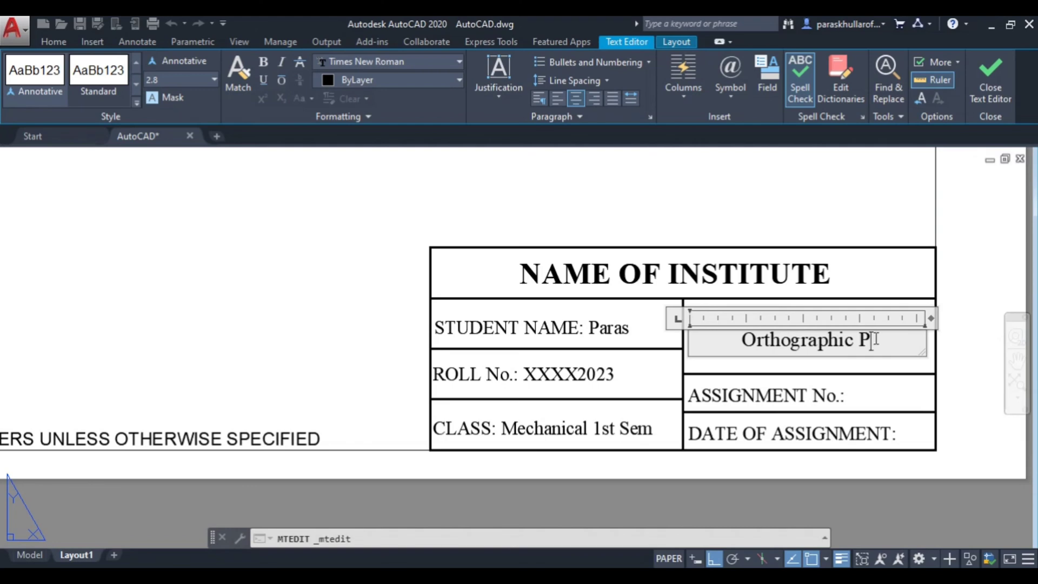
type("rojections")
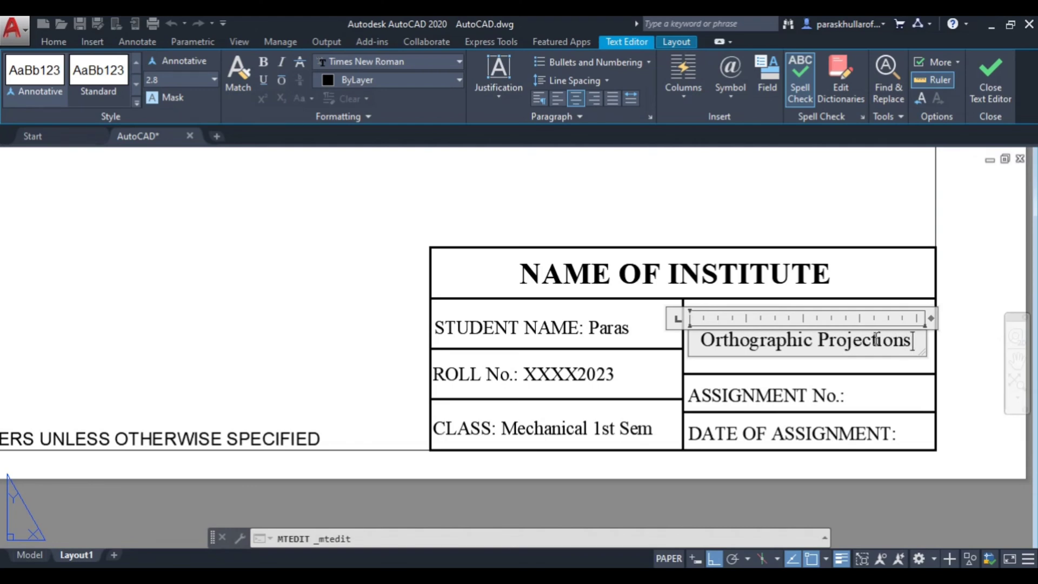
- Set ASSIGNMENT No. to 1 and select the DATE OF ASSIGNMENT label text for replacement
left_click(889, 391)
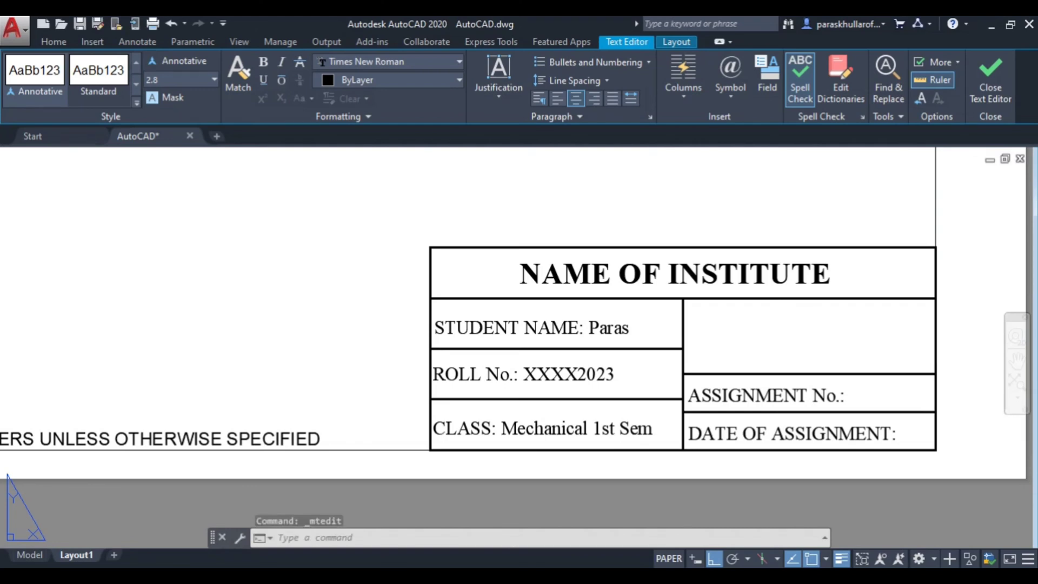
double_click(837, 396)
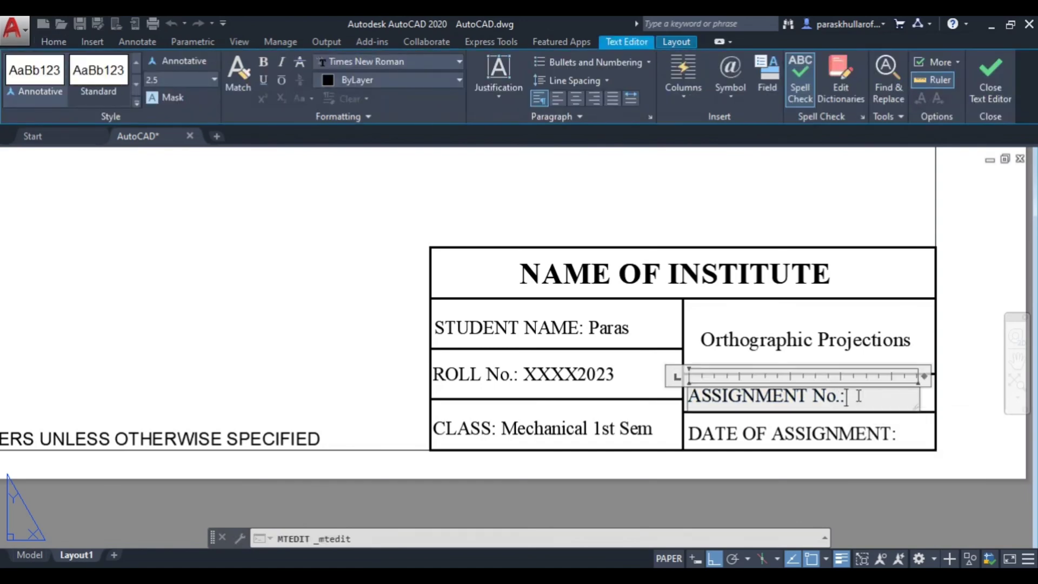
left_click(859, 396)
type("1")
left_click(859, 431)
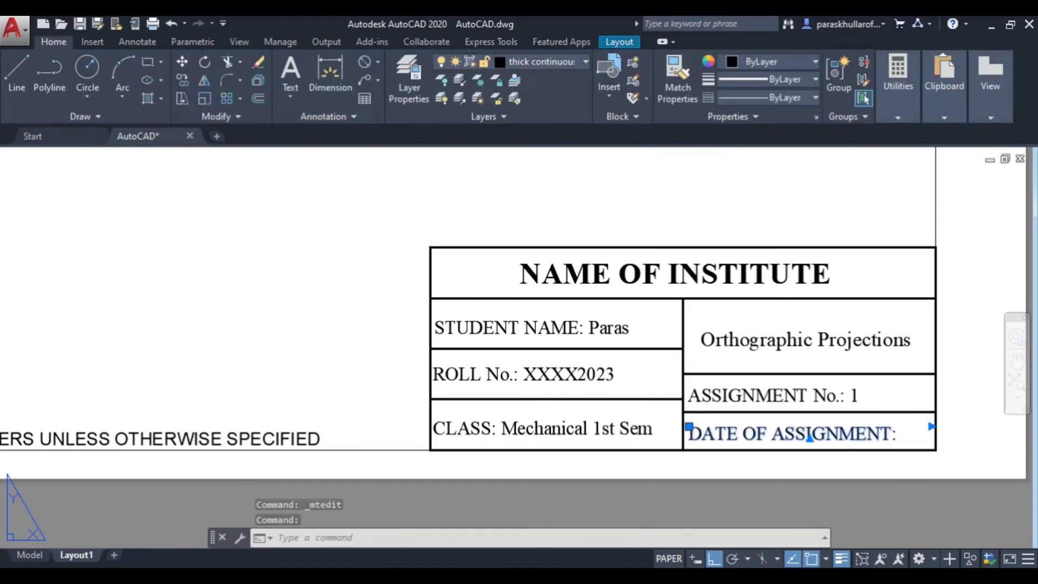
double_click(887, 433)
left_click_drag(899, 433, 689, 432)
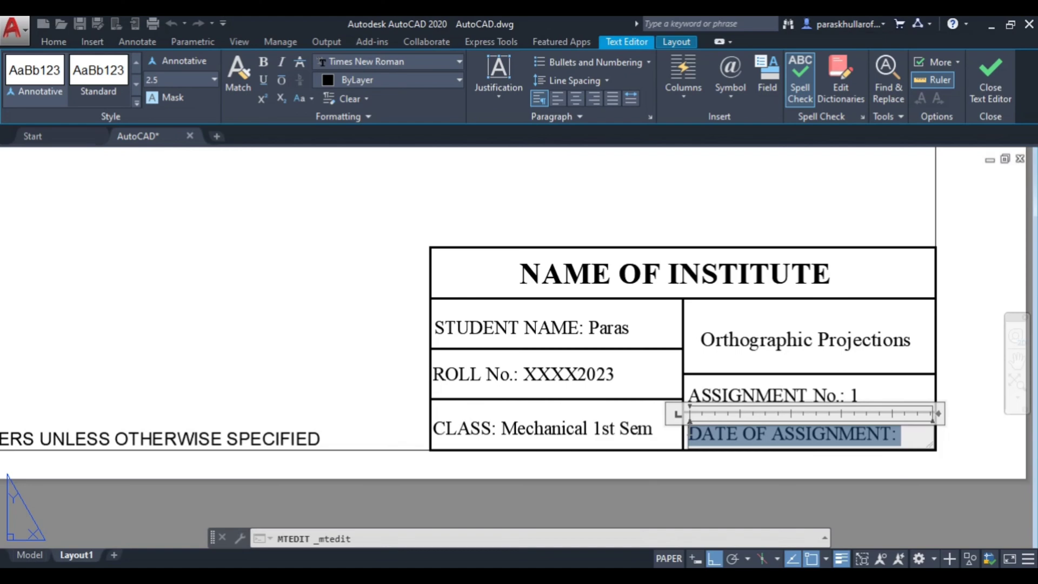
- Replace the date label with 20 January 2023
key("BackSpace")
type("20")
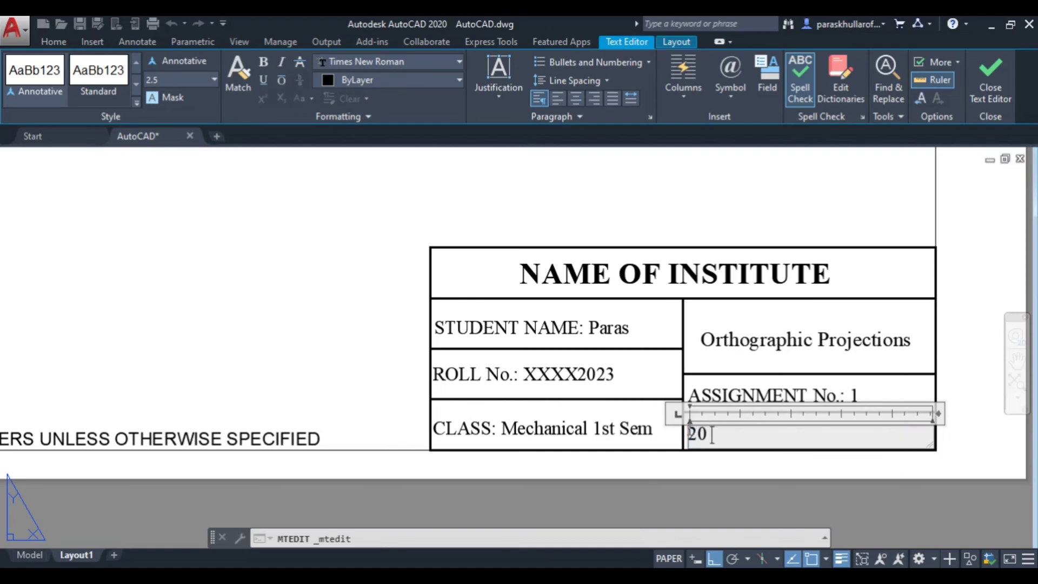
type(" Januar")
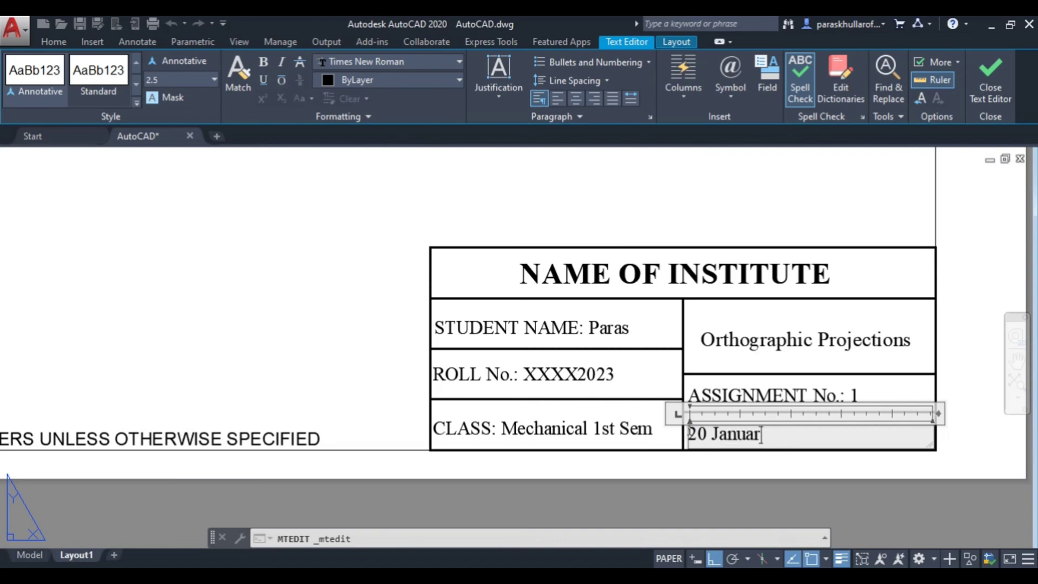
type("y 2023")
left_click(857, 208)
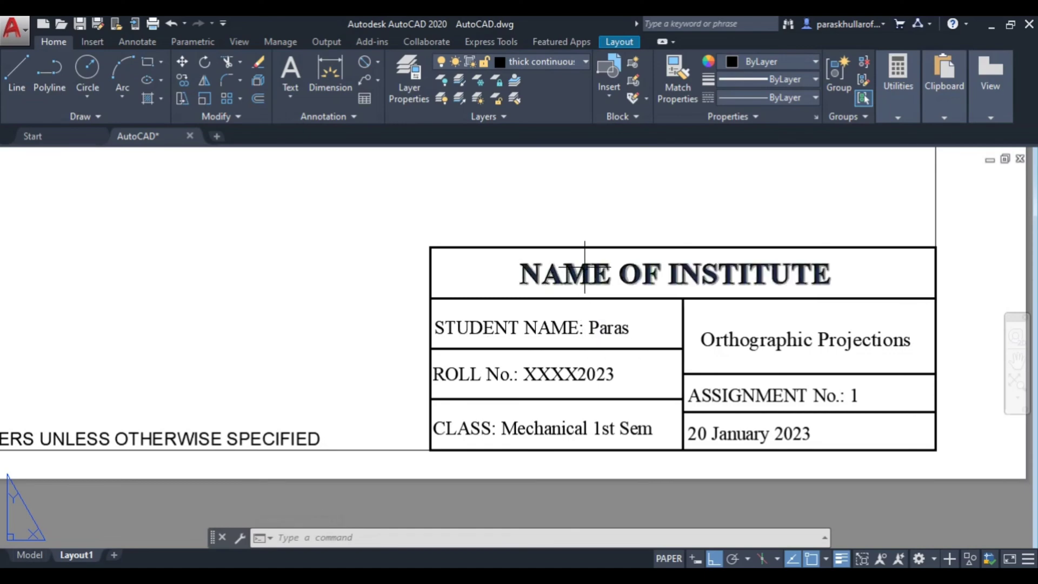
- Close the title block text editor and zoom to show the whole layout sheet
double_click(585, 266)
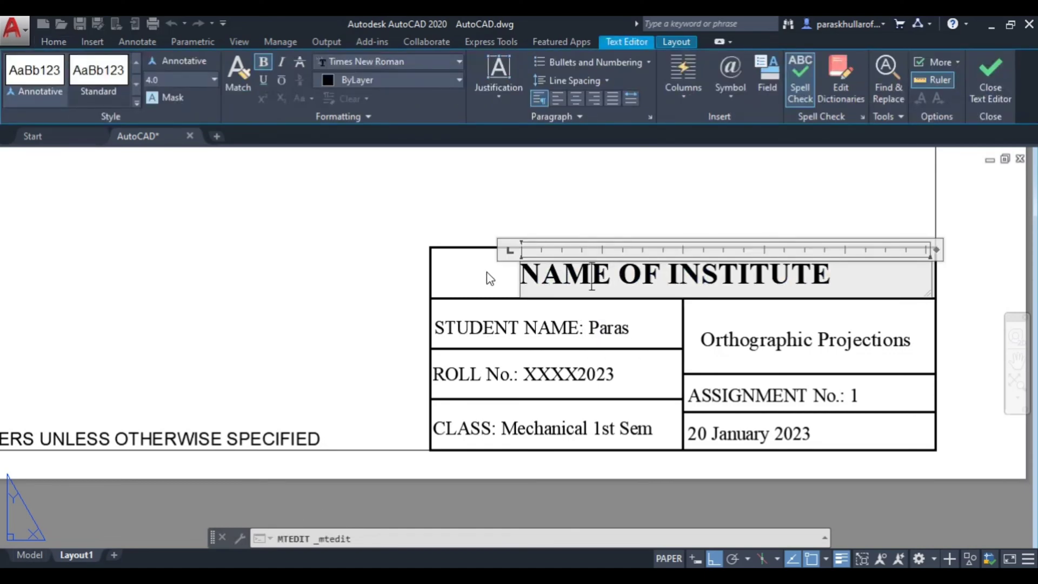
left_click(351, 296)
scroll(299, 299, "down", 2)
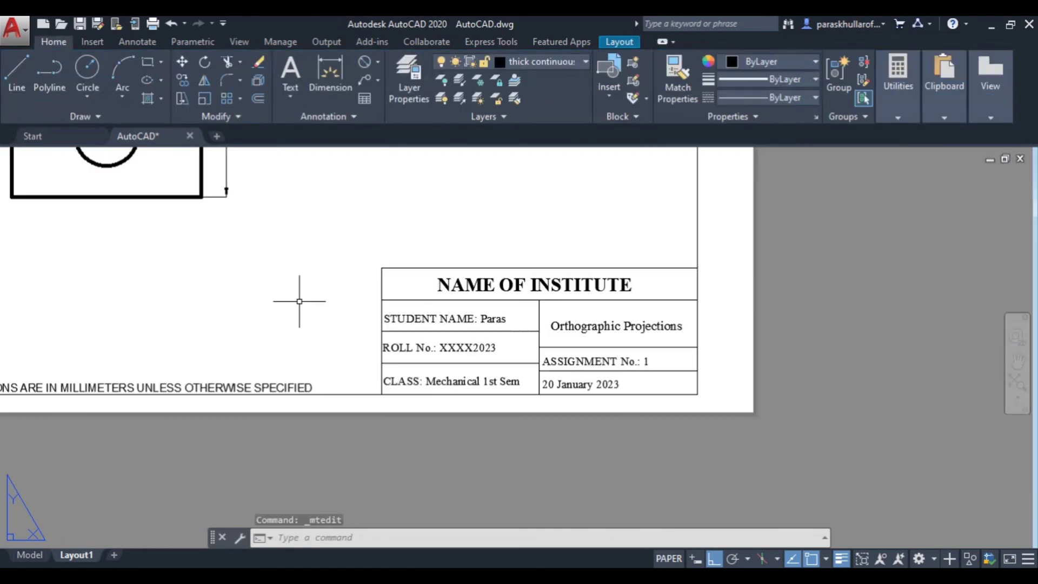
middle_click(282, 279)
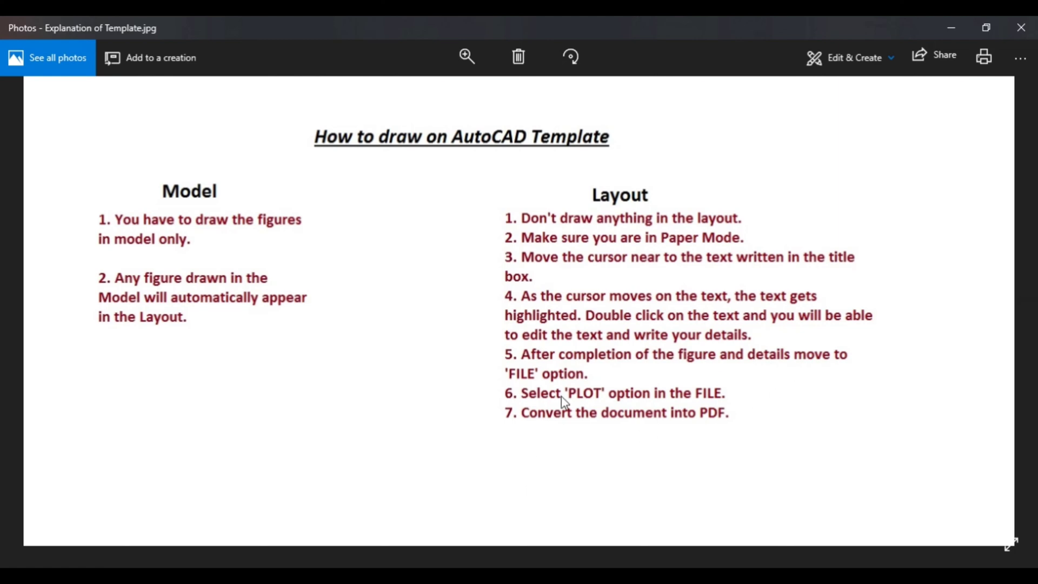
- Leave the template instructions image in Photos and return to the AutoCAD drawing
key("alt+Tab")
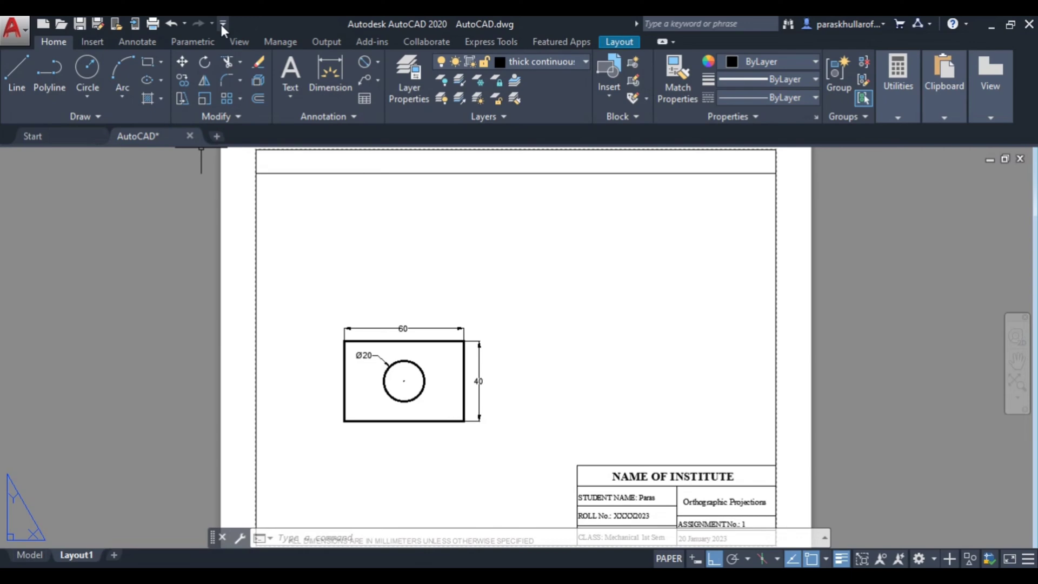
- Show the classic menu bar via the Quick Access Toolbar customization dropdown
left_click(222, 24)
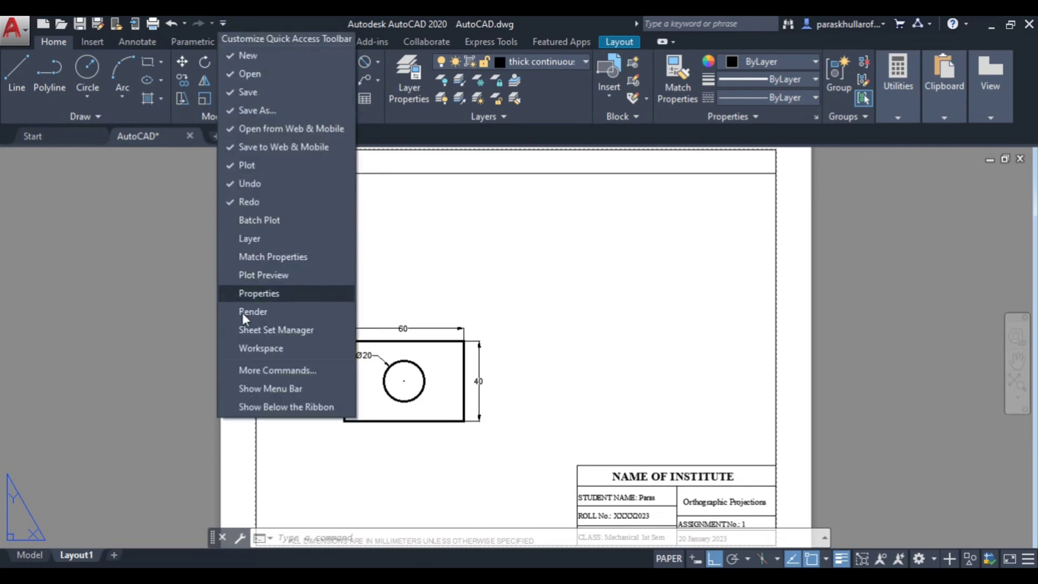
left_click(261, 389)
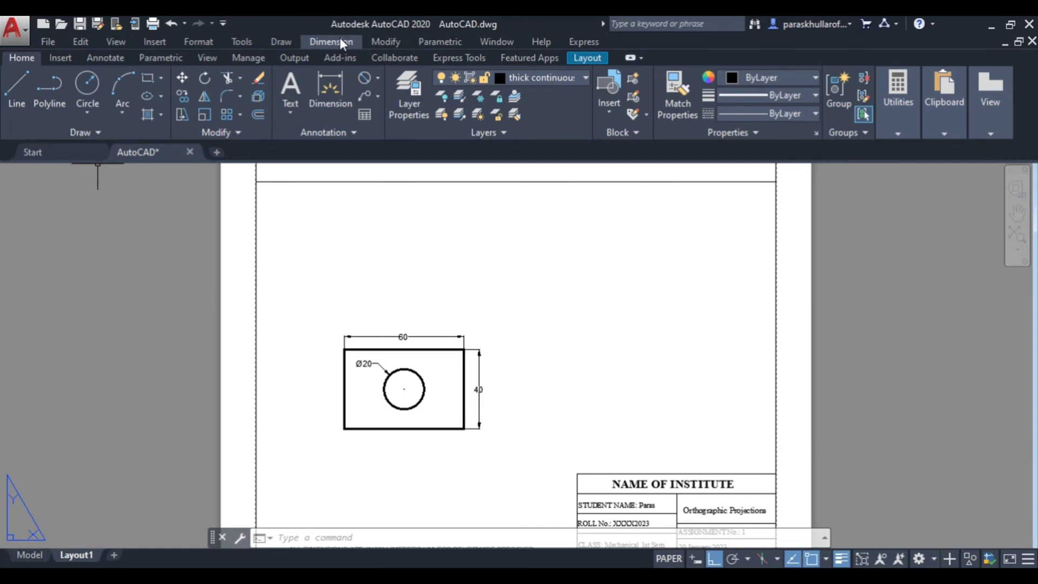
left_click(223, 23)
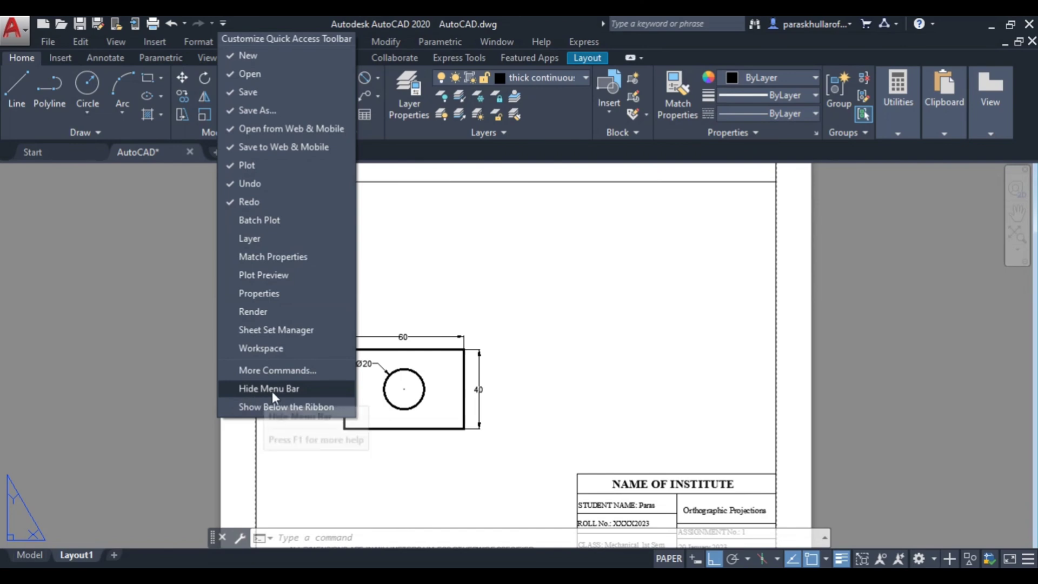
- Open the Plot dialog for Layout1 from the File menu, set to DWG To PDF
left_click(397, 15)
left_click(43, 40)
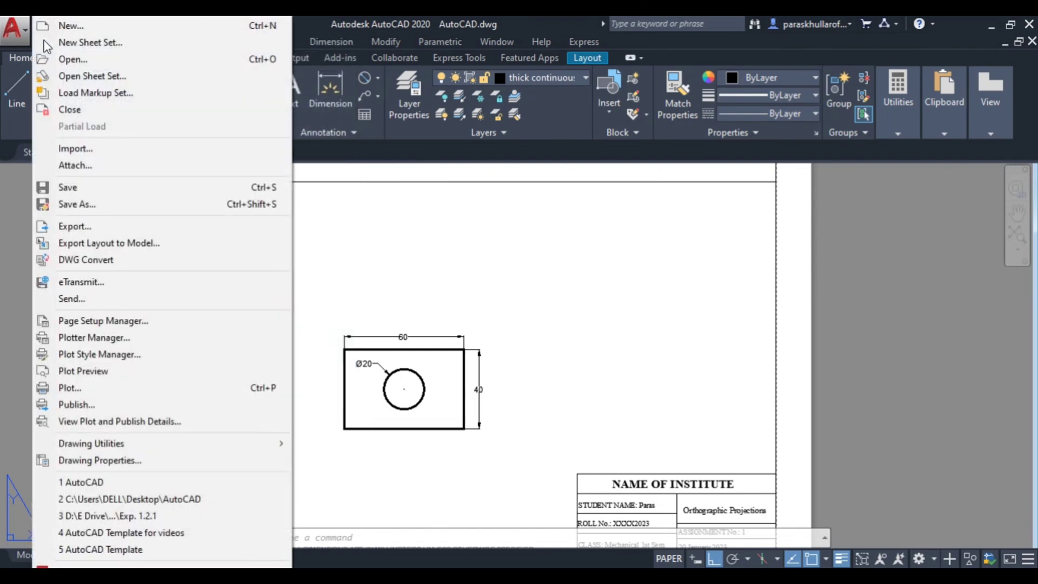
left_click(82, 390)
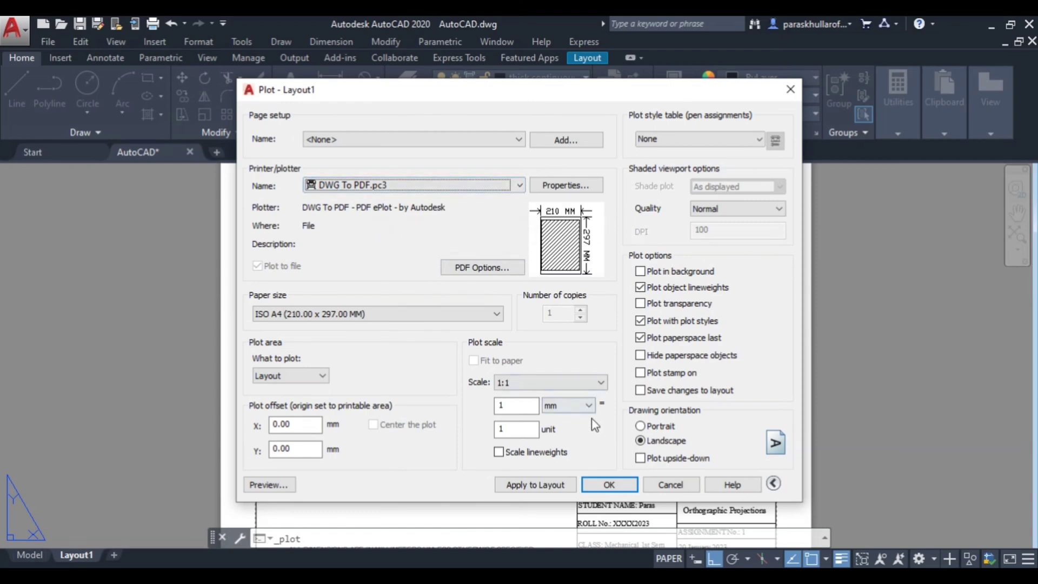
- Plot Layout1 to 'Orthographic Projection.pdf' saved on the Desktop
left_click(609, 485)
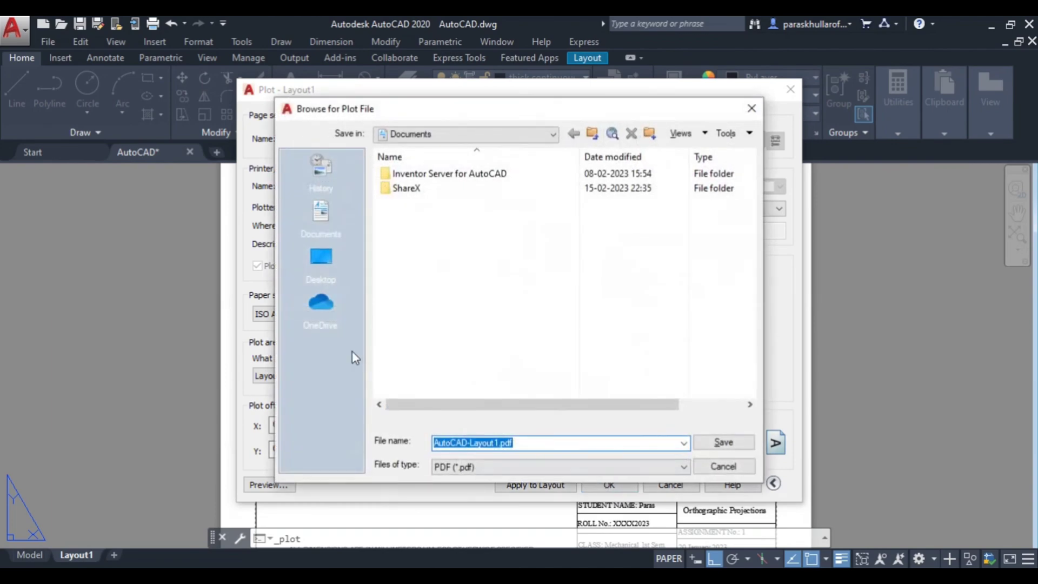
left_click(321, 257)
left_click(509, 443)
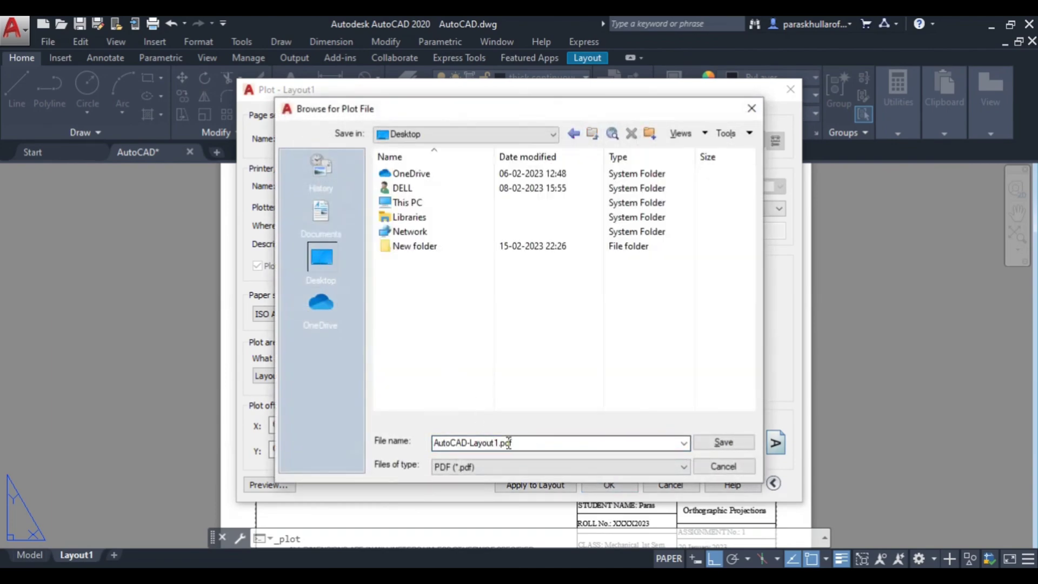
double_click(501, 443)
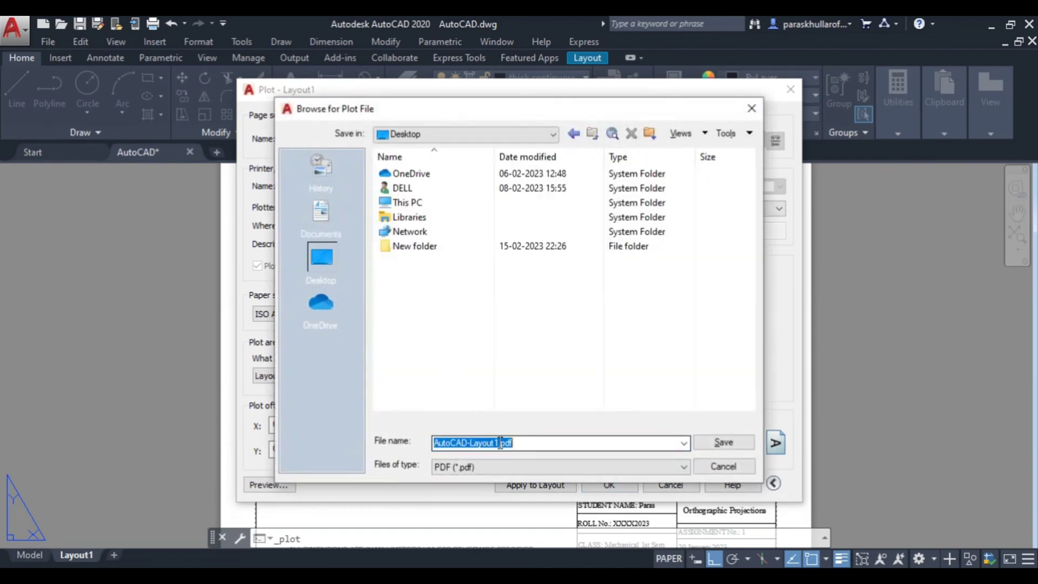
left_click_drag(500, 443, 424, 448)
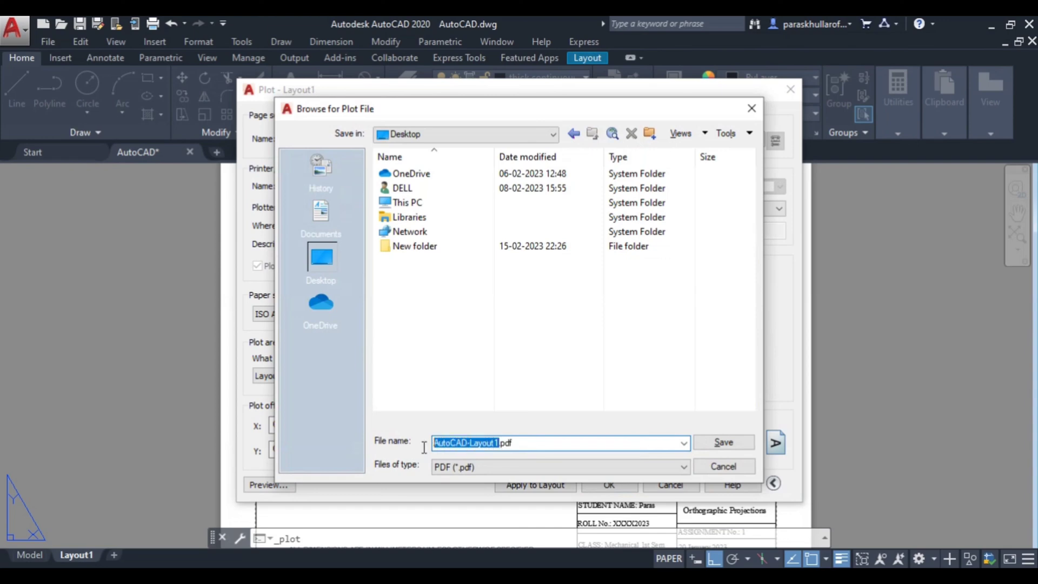
type("Ortho")
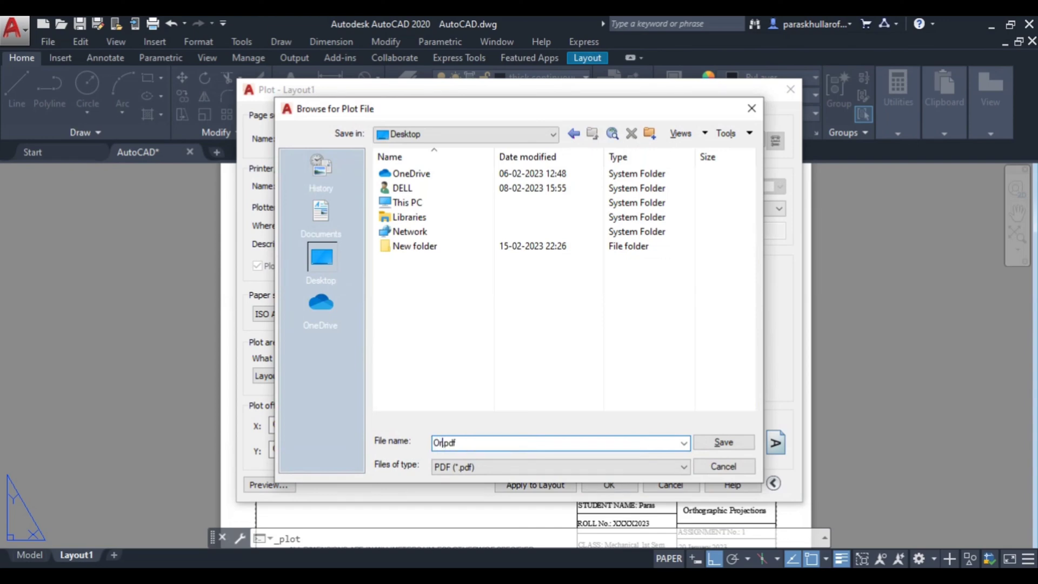
type("graphic Projection")
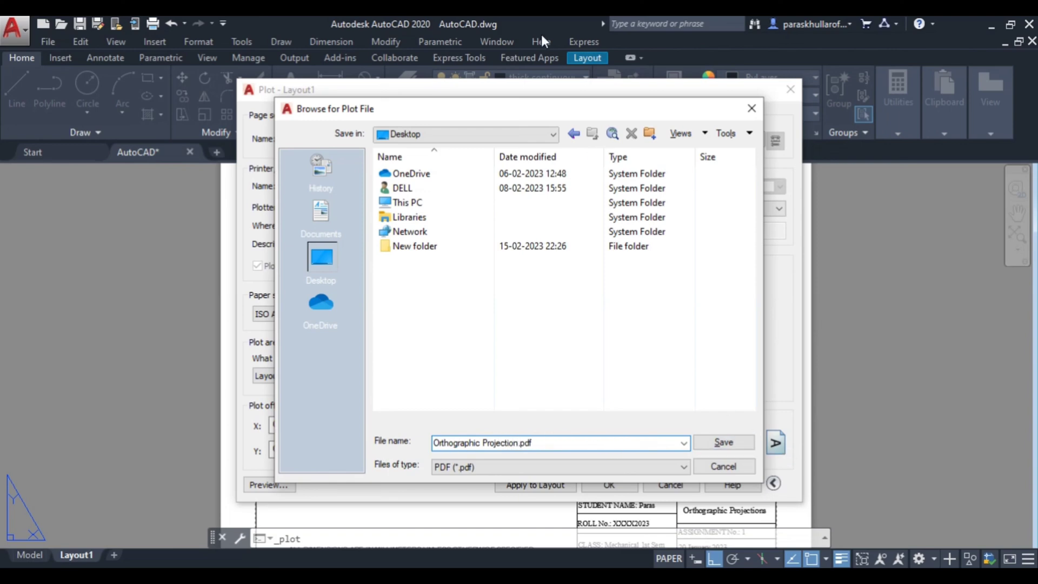
left_click_drag(517, 109, 942, 156)
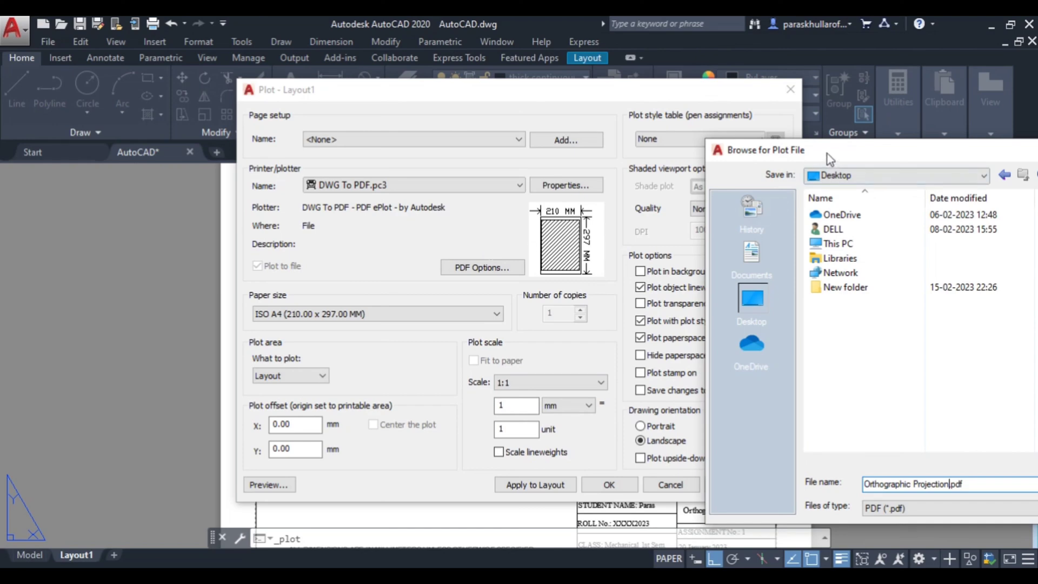
left_click_drag(827, 154, 421, 129)
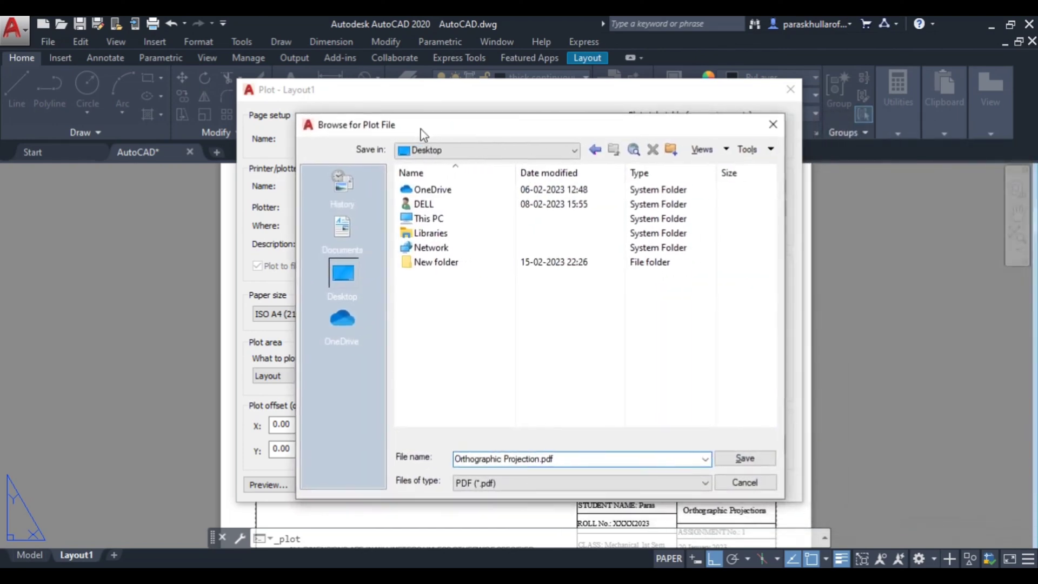
left_click(731, 458)
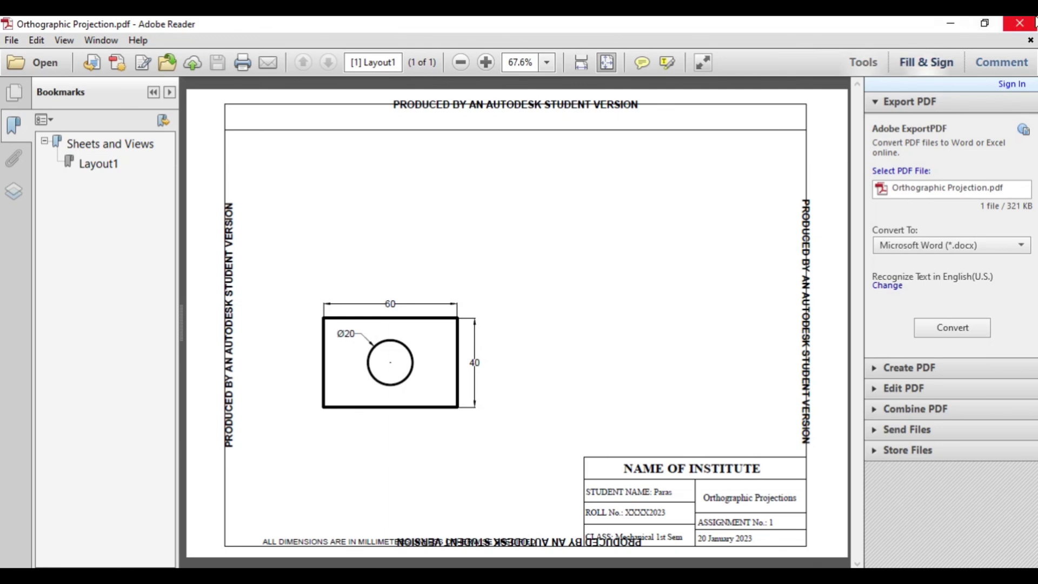
- Close the plotted PDF in Adobe Reader to return to AutoCAD
left_click(1019, 25)
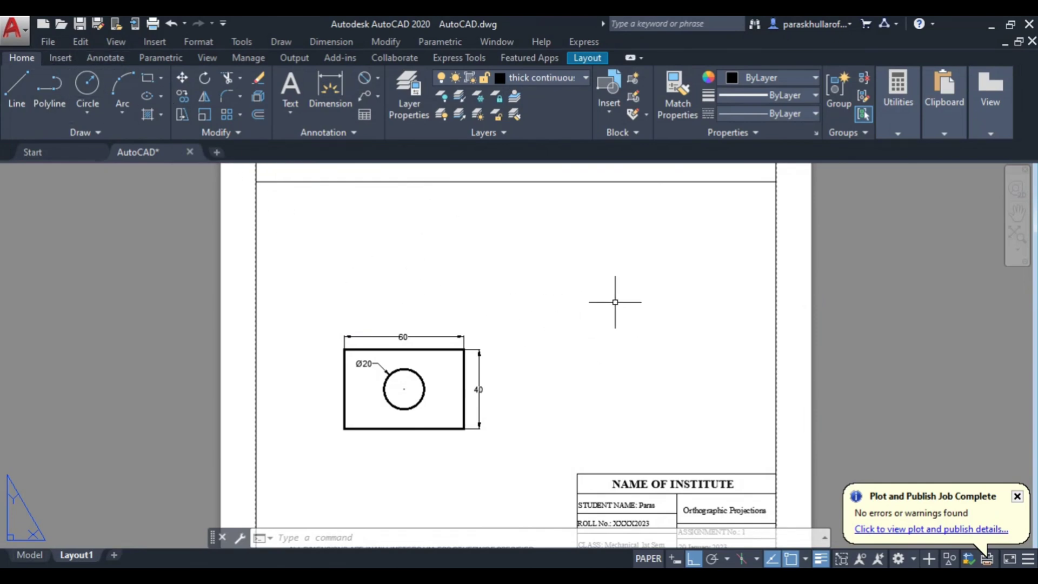
key("ctrl+p")
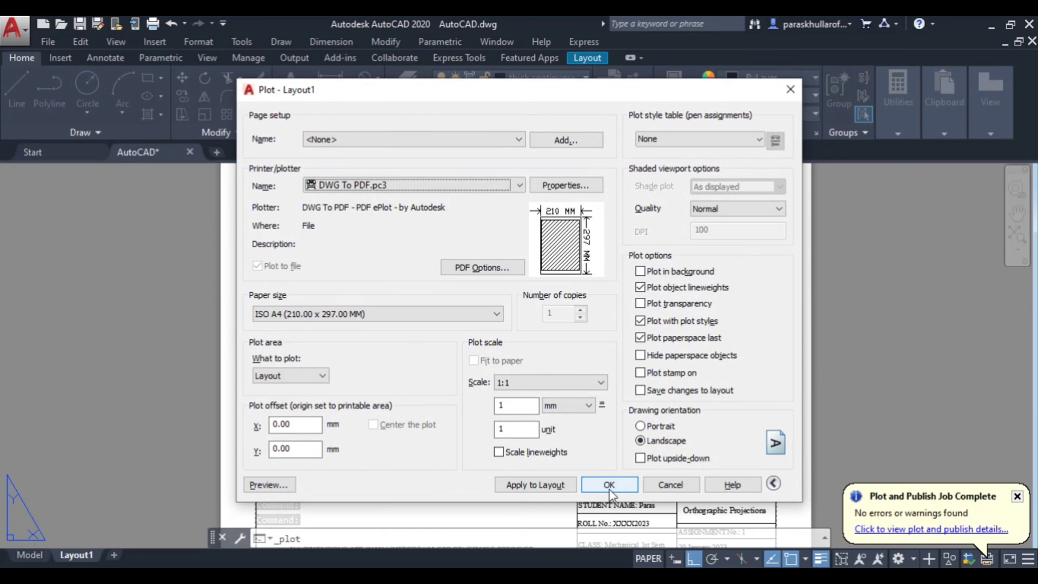
left_click(791, 90)
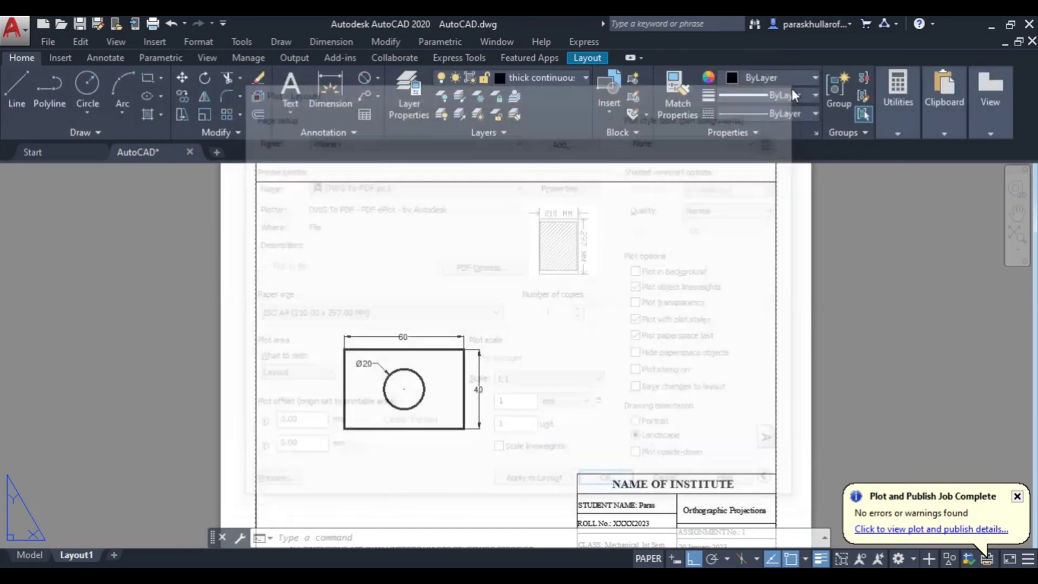